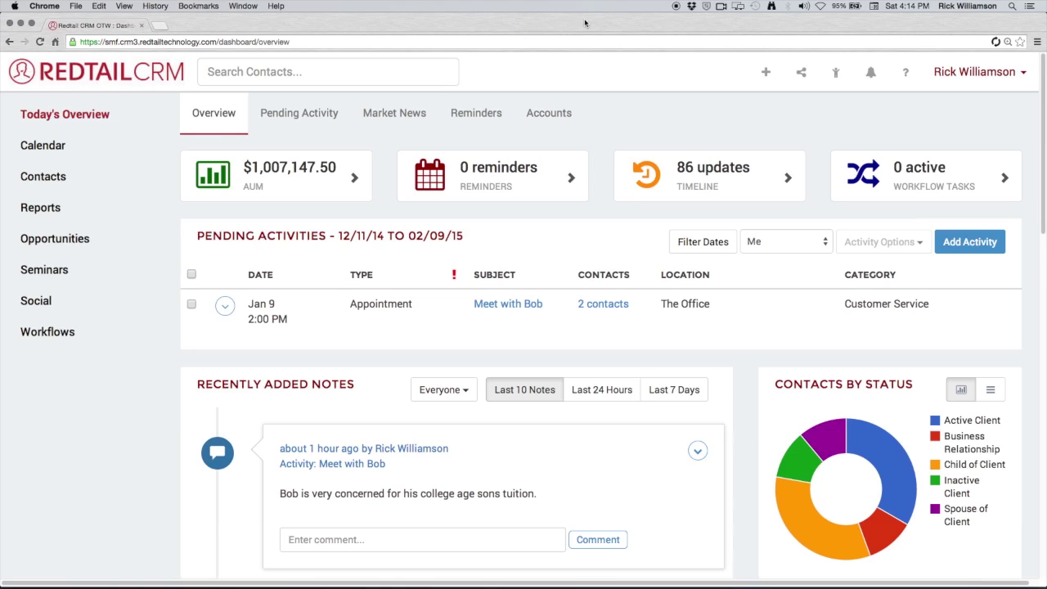
- Open Preferences from the account menu and set the default login screen to Today's Overview
{"action": "left_click", "coordinate": [1003, 75]}
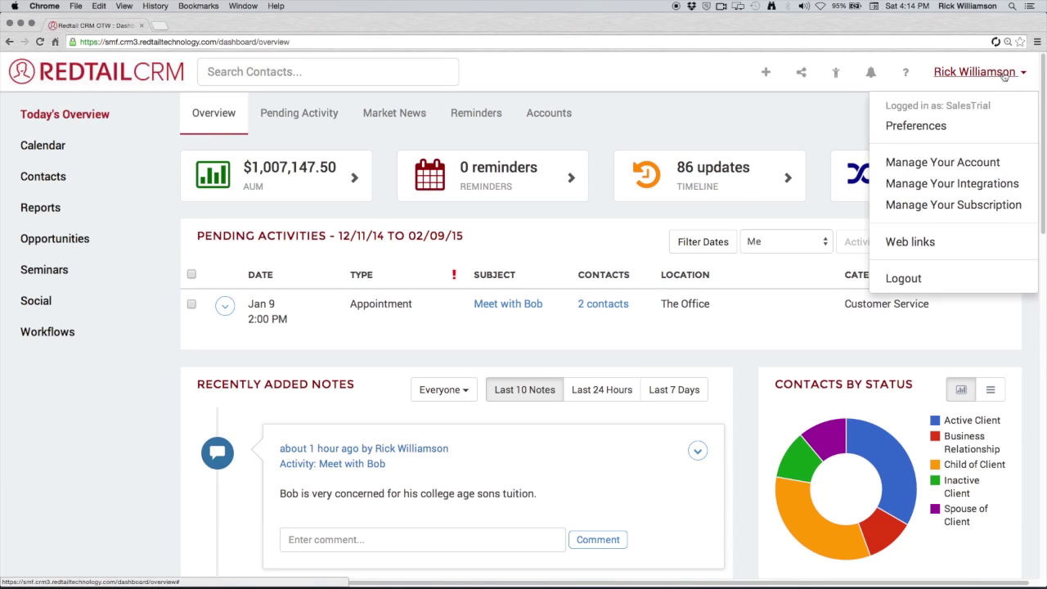
{"action": "left_click", "coordinate": [917, 130]}
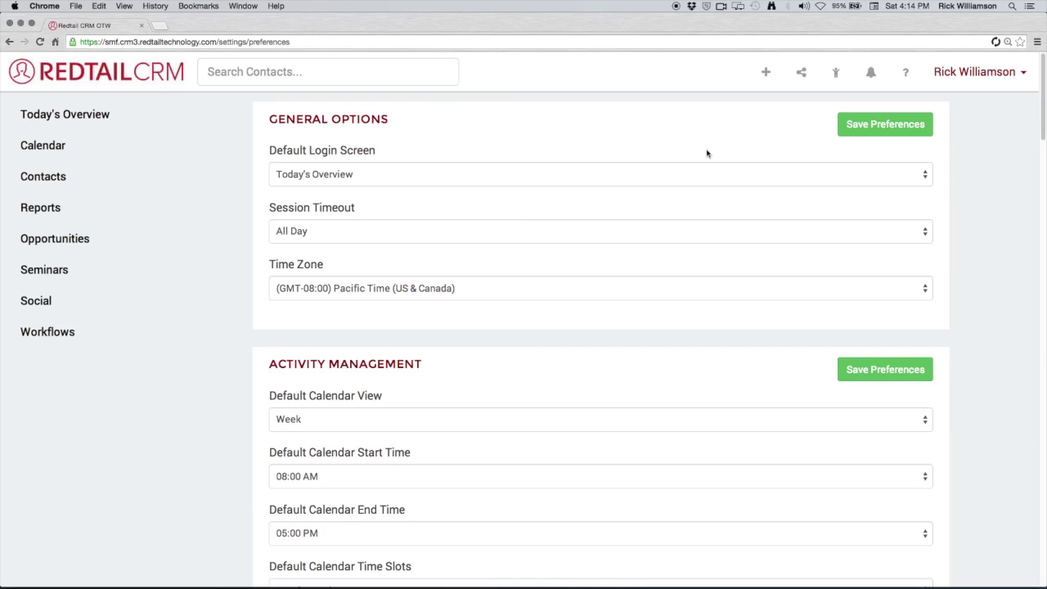
{"action": "left_click", "coordinate": [481, 181]}
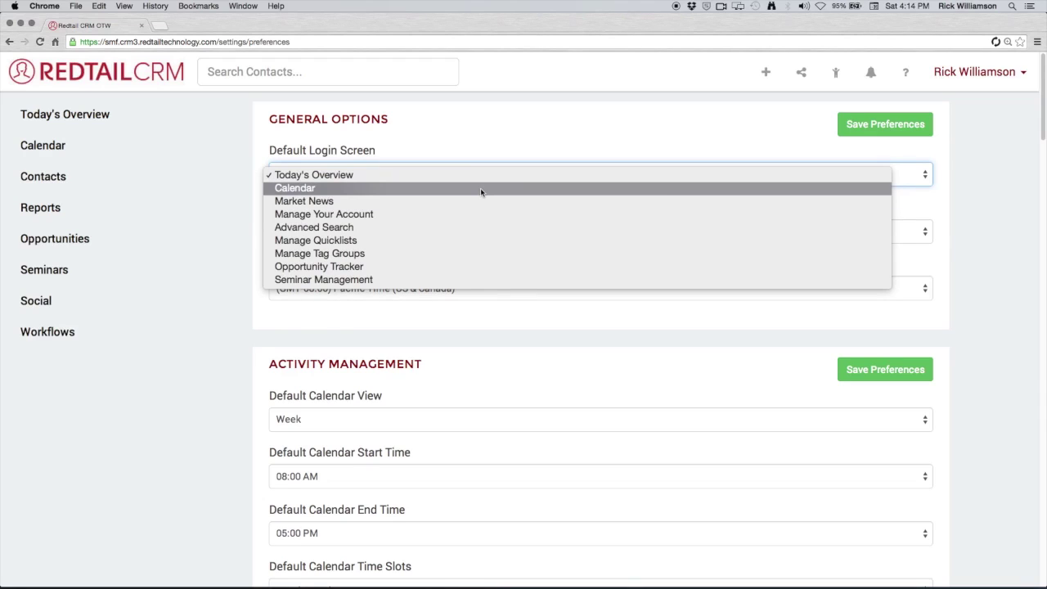
{"action": "left_click", "coordinate": [481, 190]}
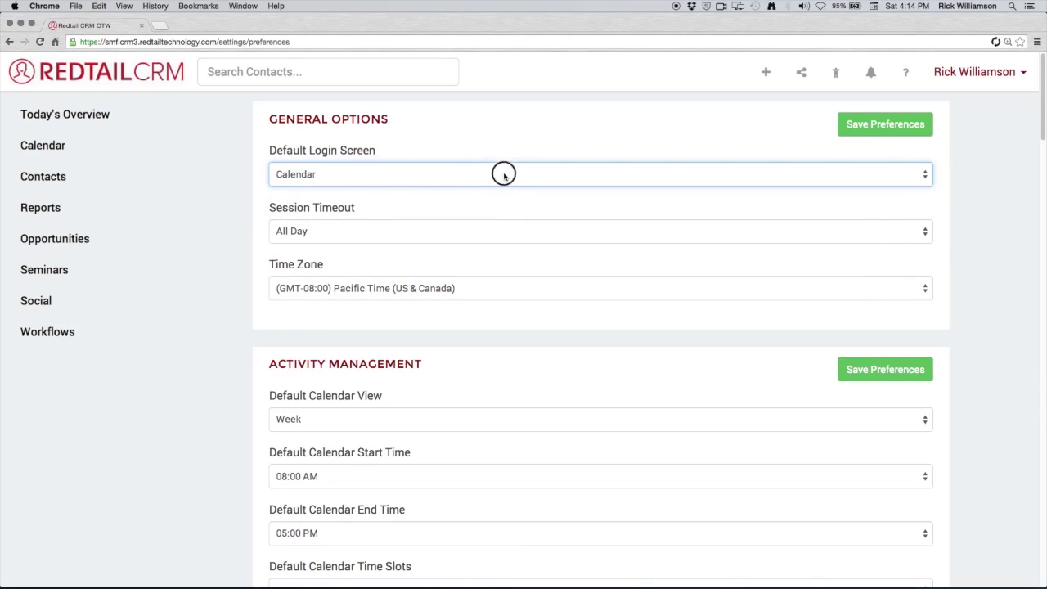
{"action": "left_click", "coordinate": [504, 169]}
{"action": "left_click", "coordinate": [504, 167]}
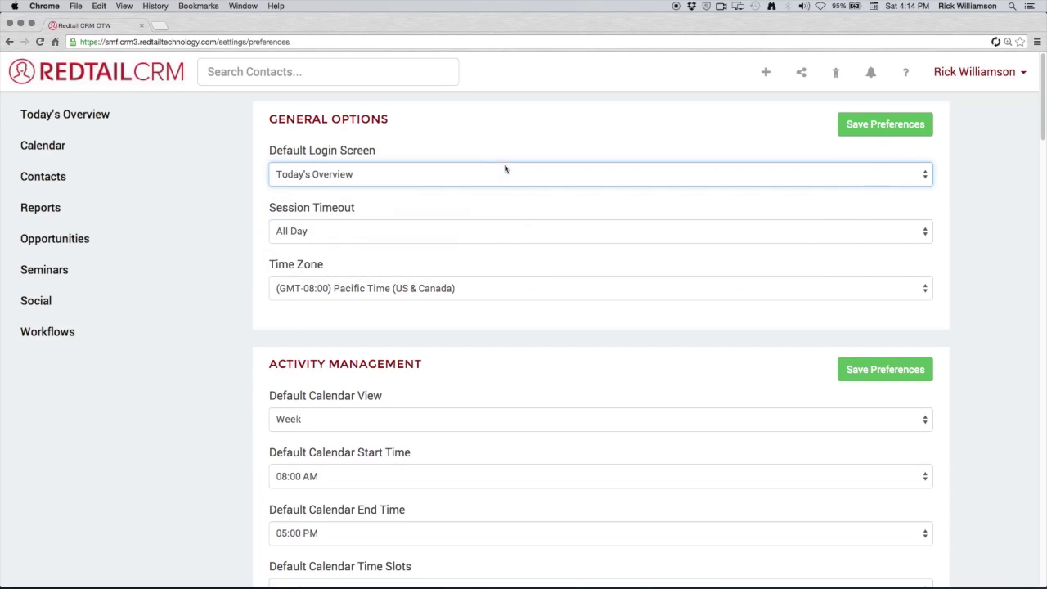
- Keep the session timeout at All Day and save the preferences
{"action": "left_click", "coordinate": [503, 232]}
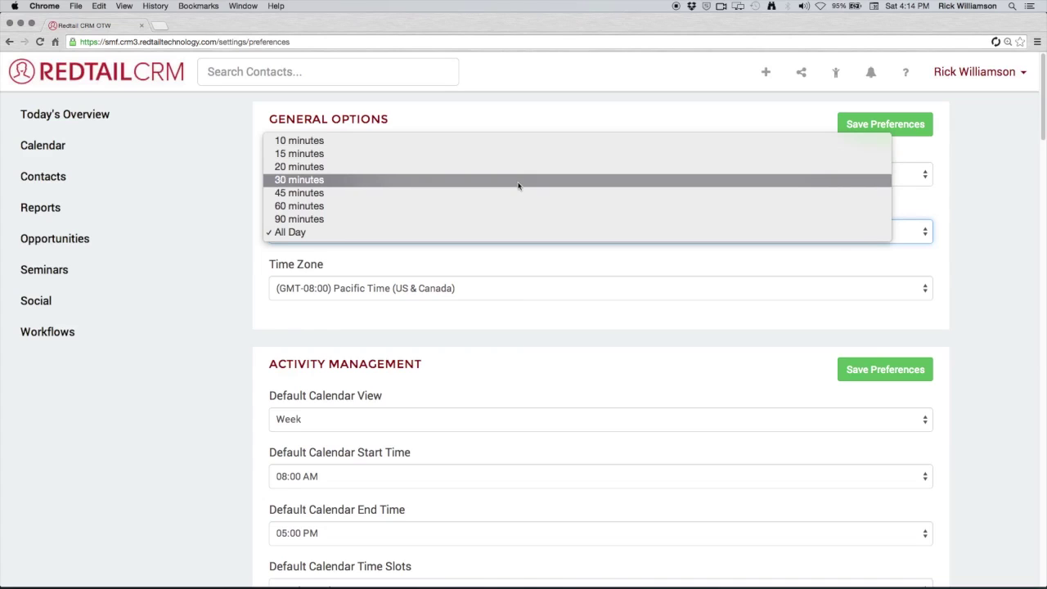
{"action": "left_click", "coordinate": [528, 232]}
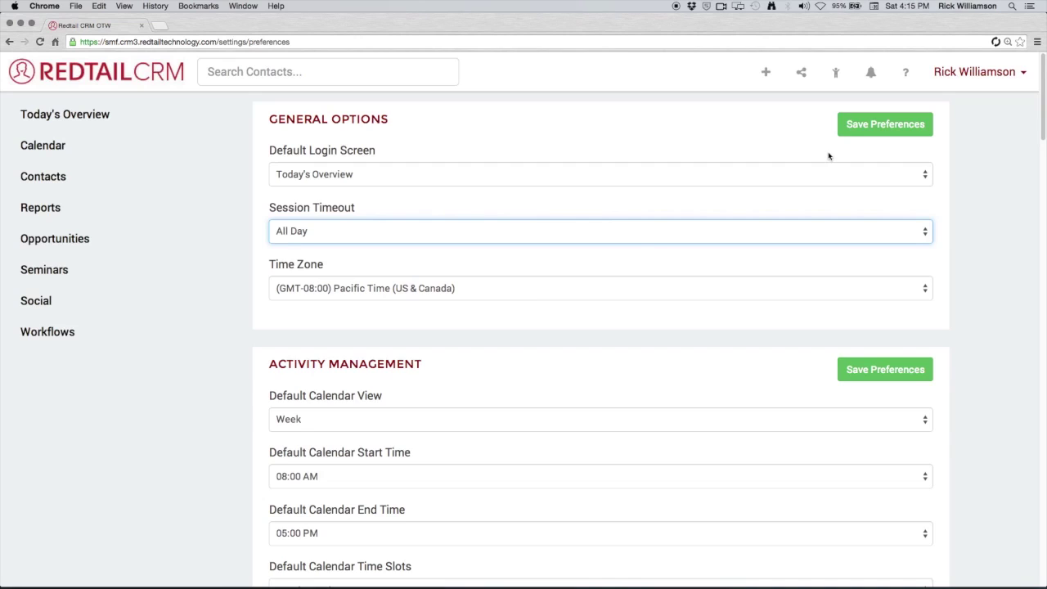
{"action": "left_click", "coordinate": [872, 126]}
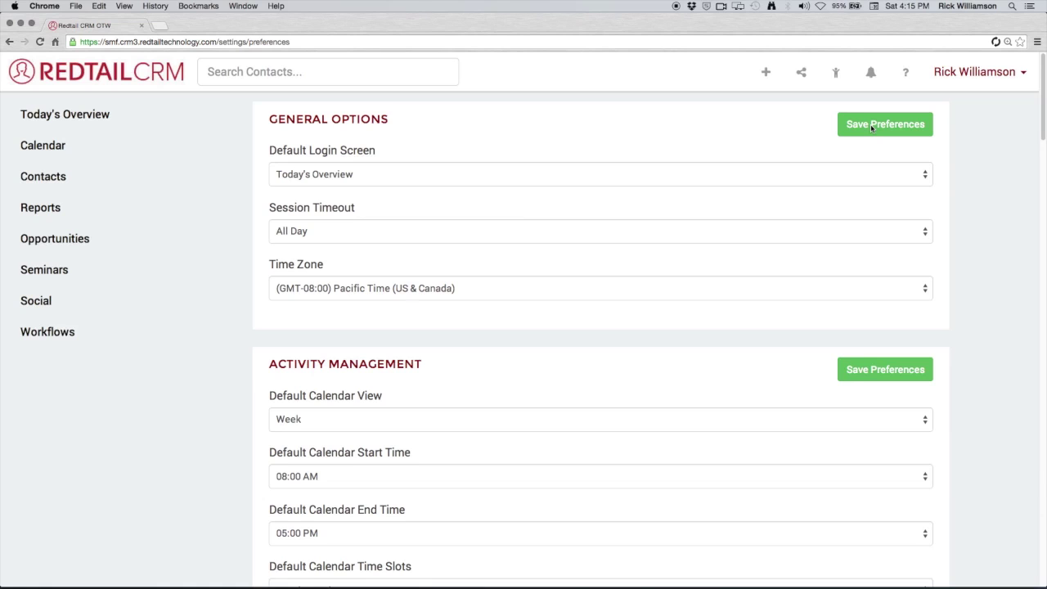
- Leave the default calendar view at Week and the start time at 08:00 AM
{"action": "scroll", "coordinate": [981, 278], "scroll_direction": "down", "scroll_amount": 2}
{"action": "scroll", "coordinate": [989, 288], "scroll_direction": "down", "scroll_amount": 6}
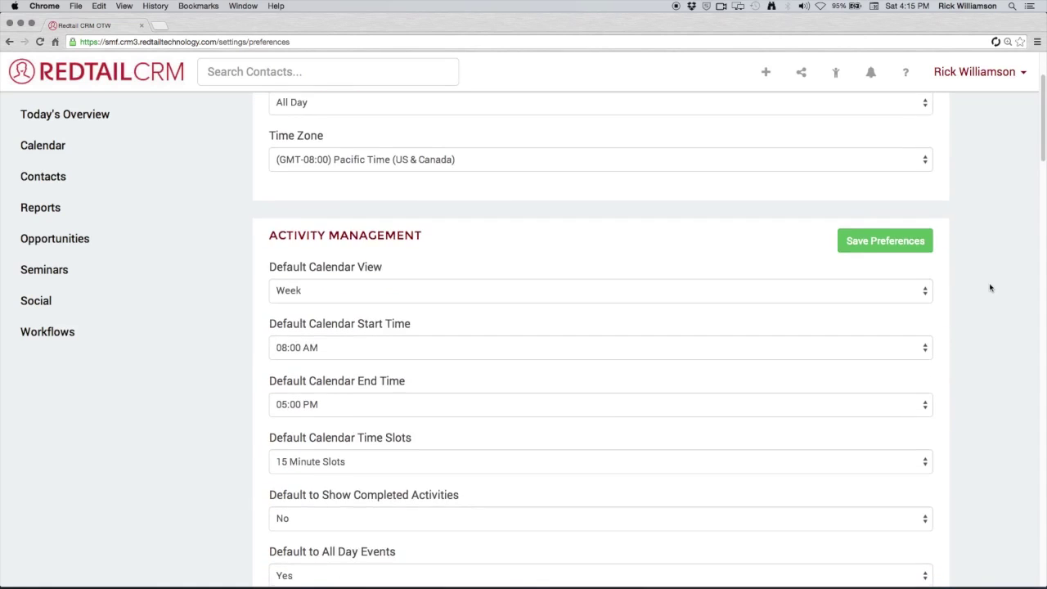
{"action": "scroll", "coordinate": [989, 287], "scroll_direction": "up", "scroll_amount": 1}
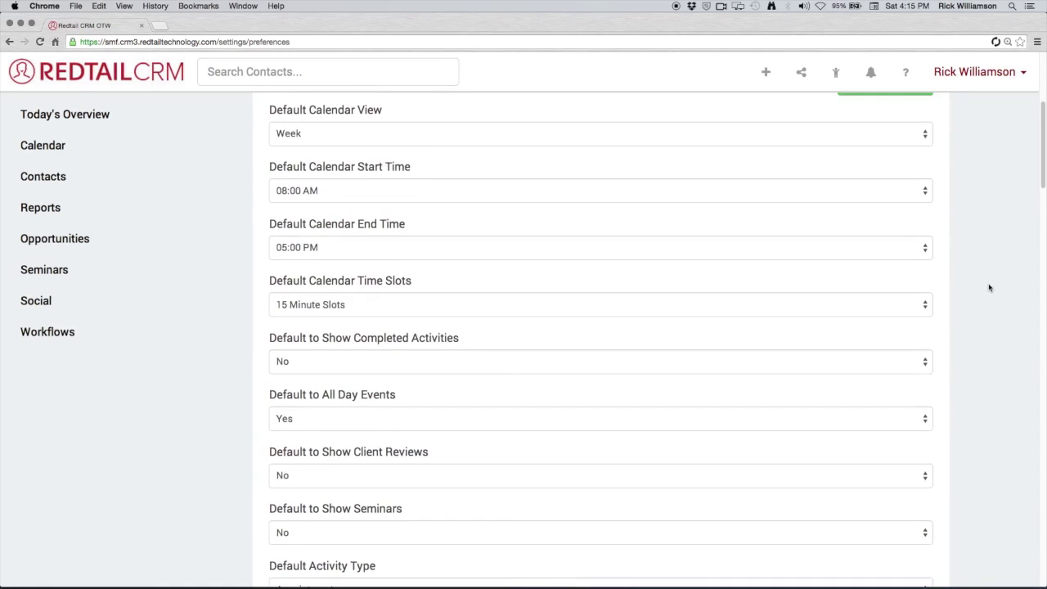
{"action": "scroll", "coordinate": [989, 288], "scroll_direction": "up", "scroll_amount": 1}
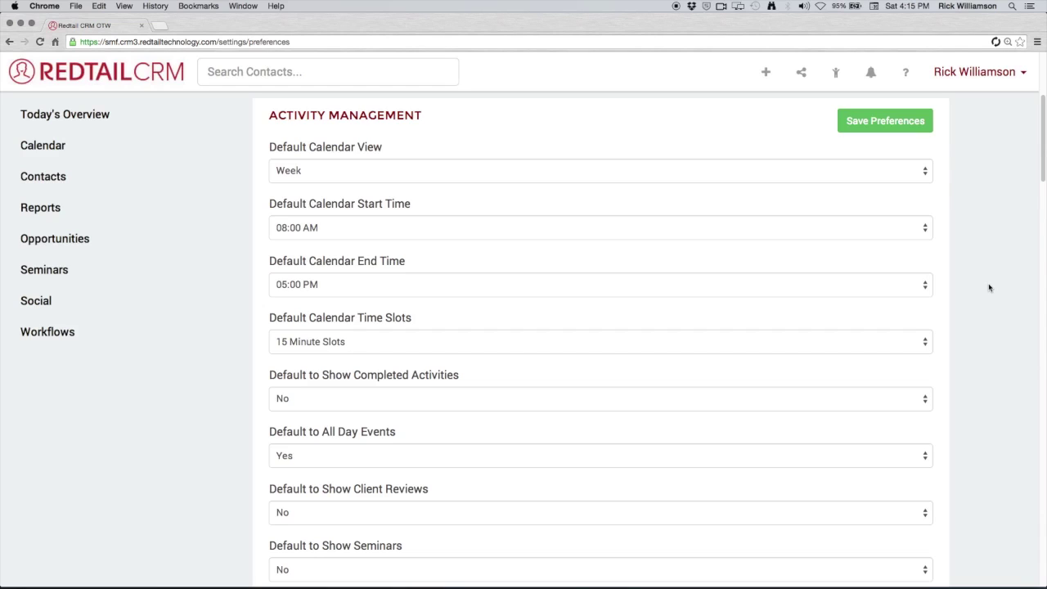
{"action": "left_click", "coordinate": [765, 181]}
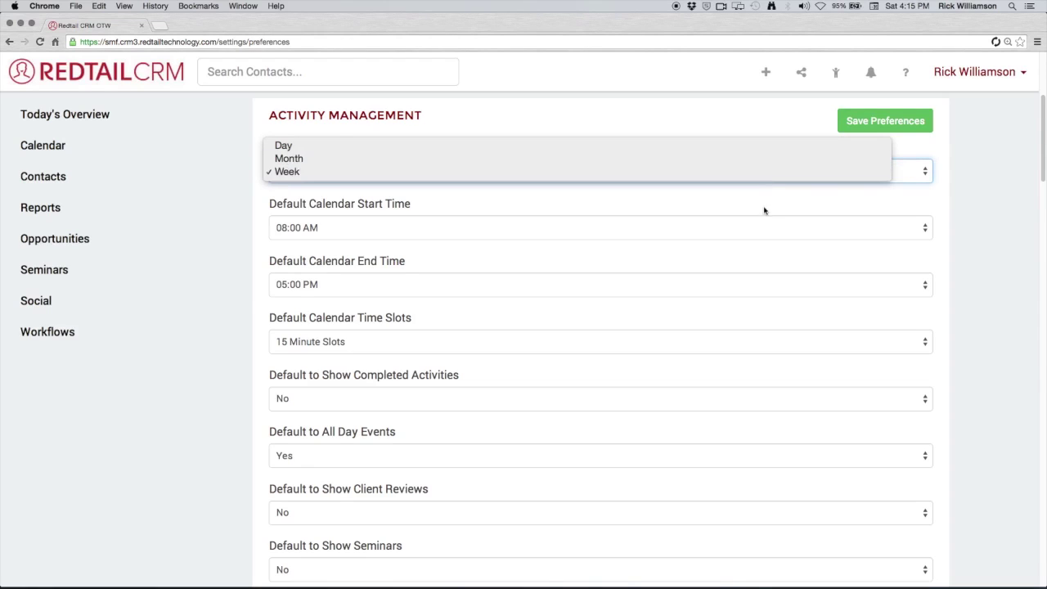
{"action": "left_click", "coordinate": [759, 201]}
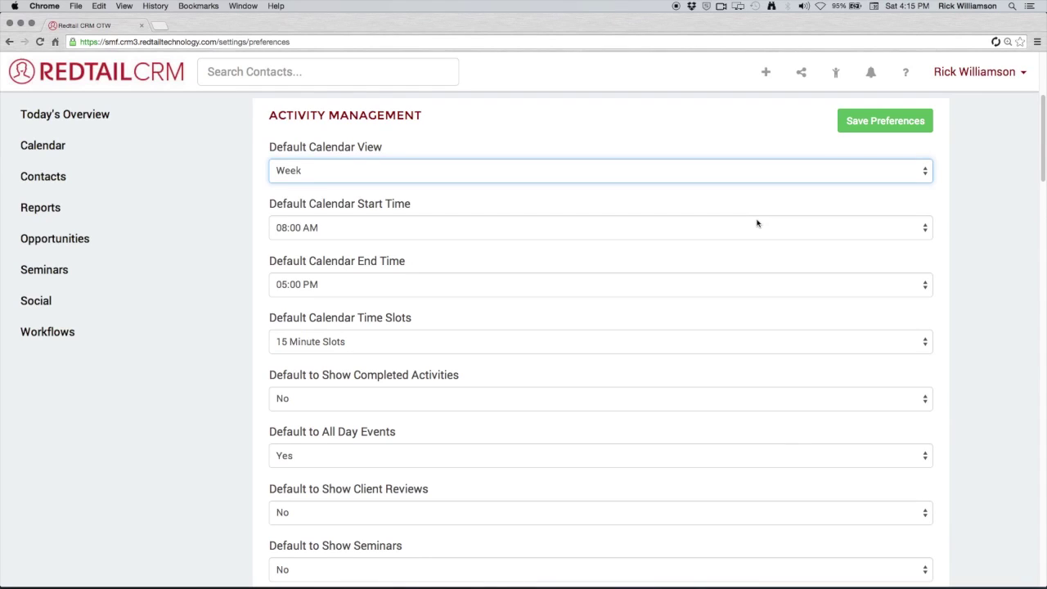
{"action": "left_click", "coordinate": [756, 228]}
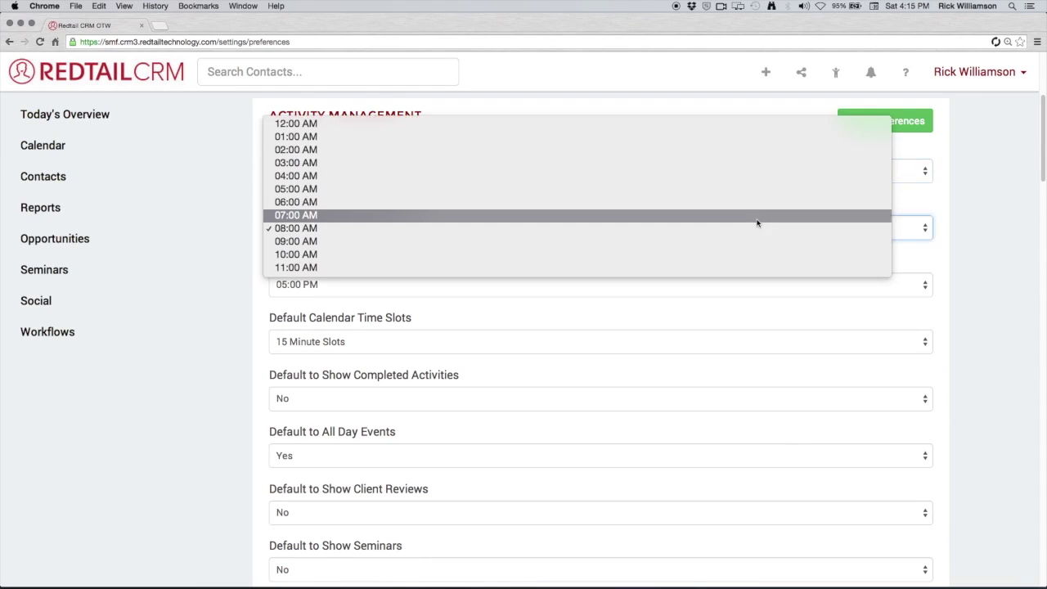
{"action": "left_click", "coordinate": [756, 235]}
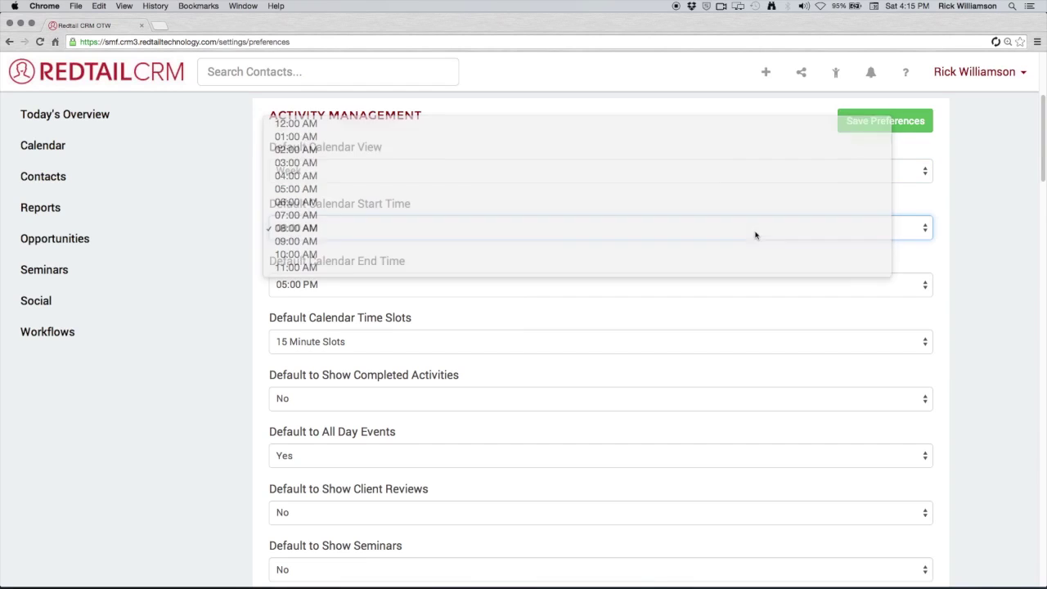
- Change the default calendar end time from 05:00 PM to 06:00 PM
{"action": "left_click", "coordinate": [512, 290]}
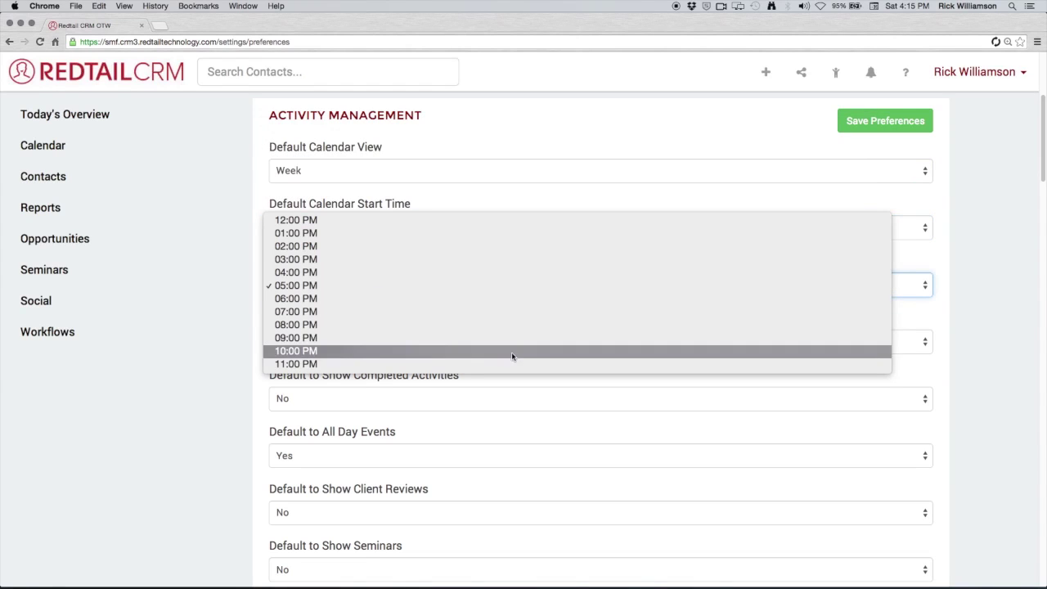
{"action": "left_click", "coordinate": [510, 363]}
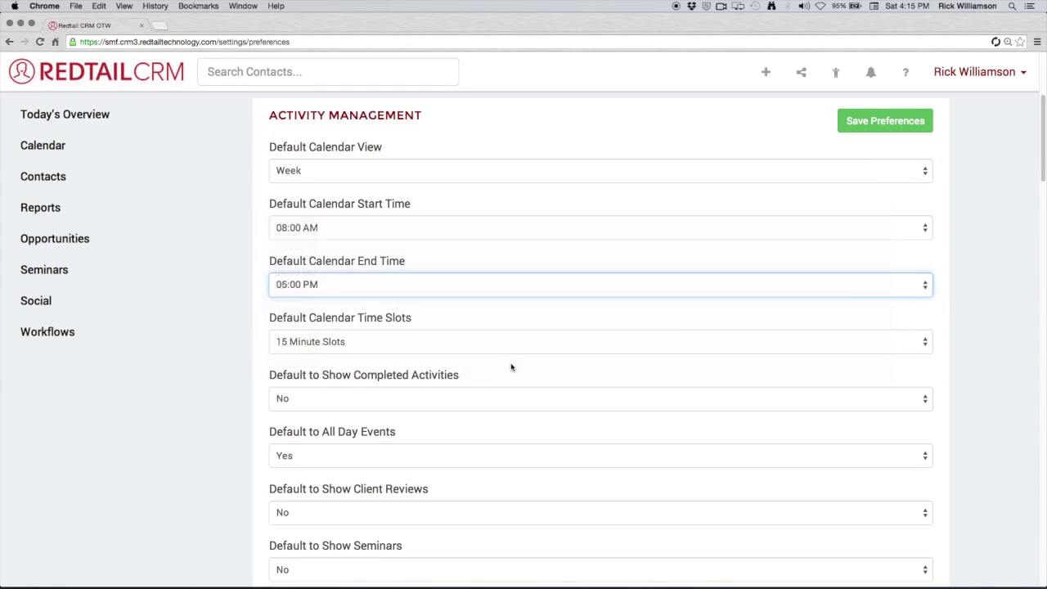
{"action": "left_click", "coordinate": [503, 293]}
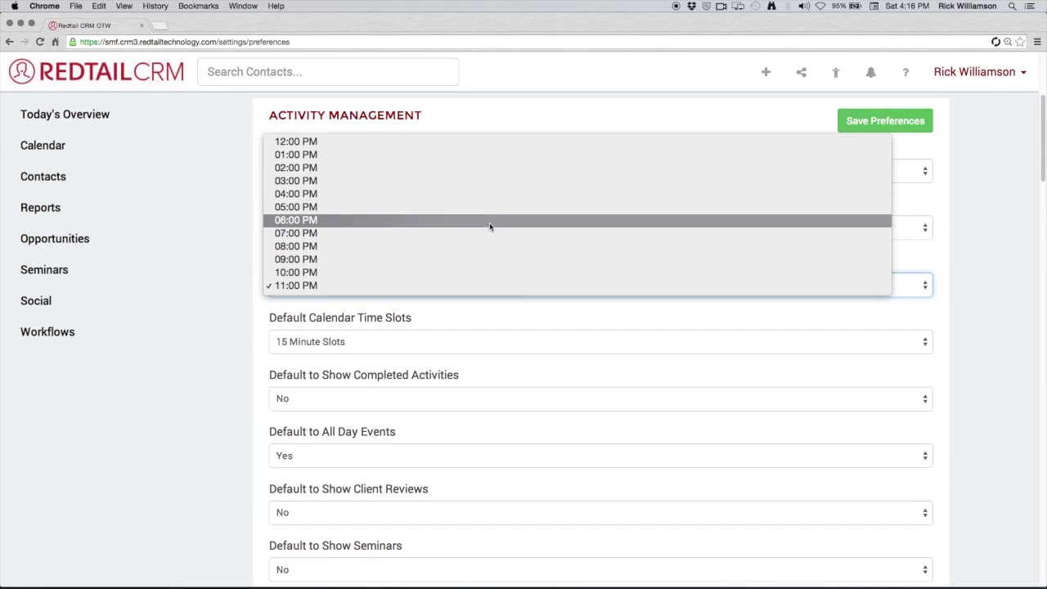
{"action": "left_click", "coordinate": [489, 221]}
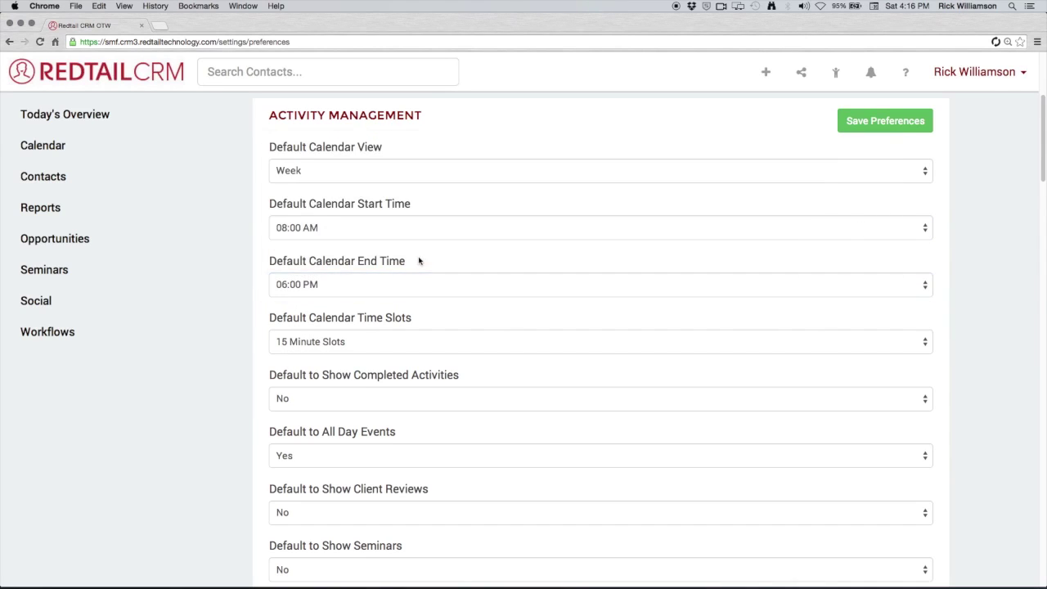
- Keep the calendar time slot size at 15 Minute Slots
{"action": "scroll", "coordinate": [513, 333], "scroll_direction": "down", "scroll_amount": 1}
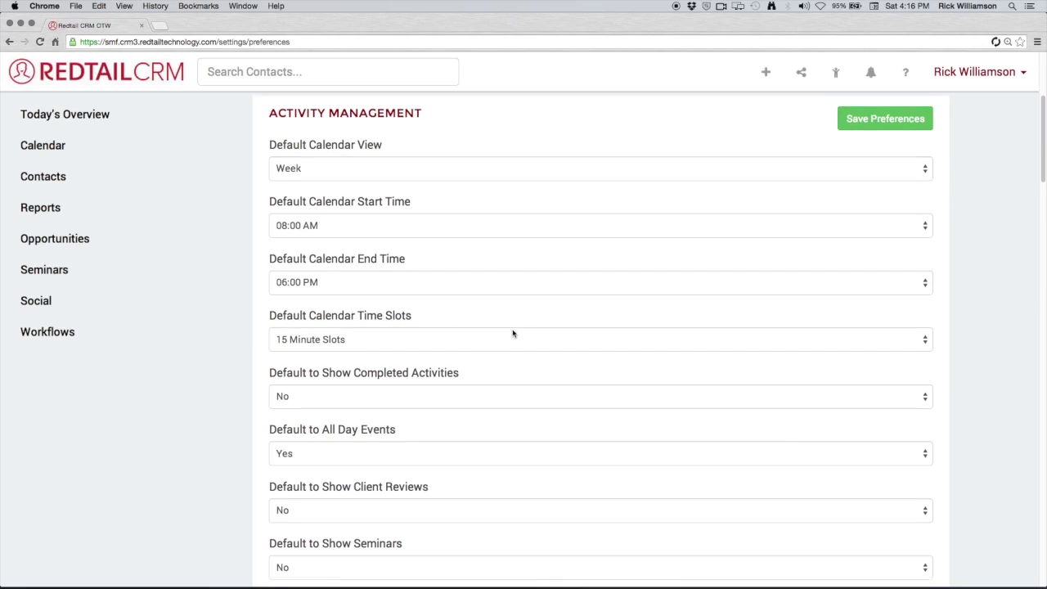
{"action": "left_click", "coordinate": [513, 336]}
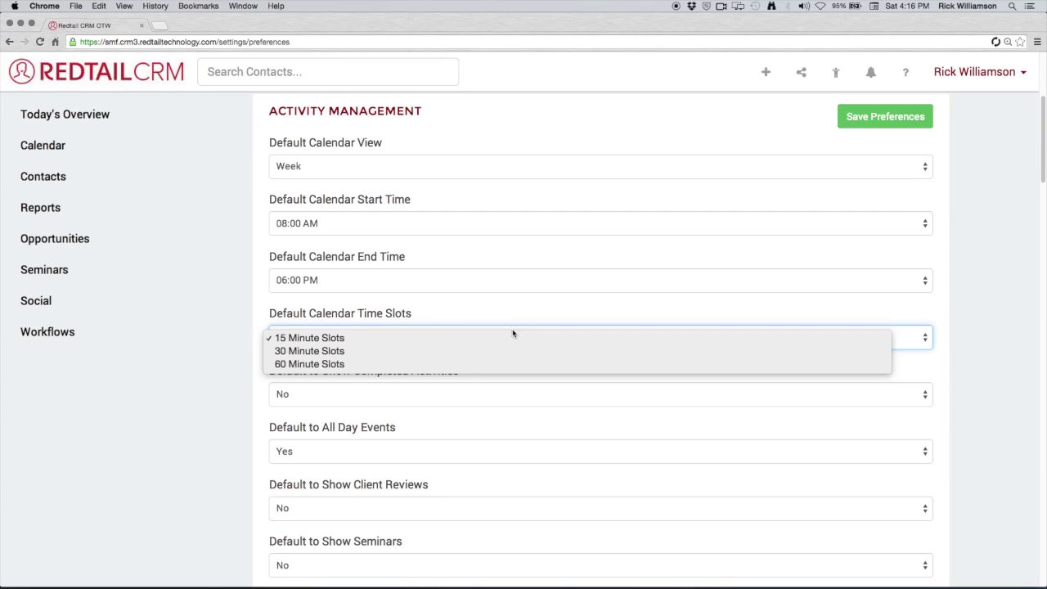
{"action": "left_click", "coordinate": [510, 335]}
{"action": "left_click", "coordinate": [527, 318]}
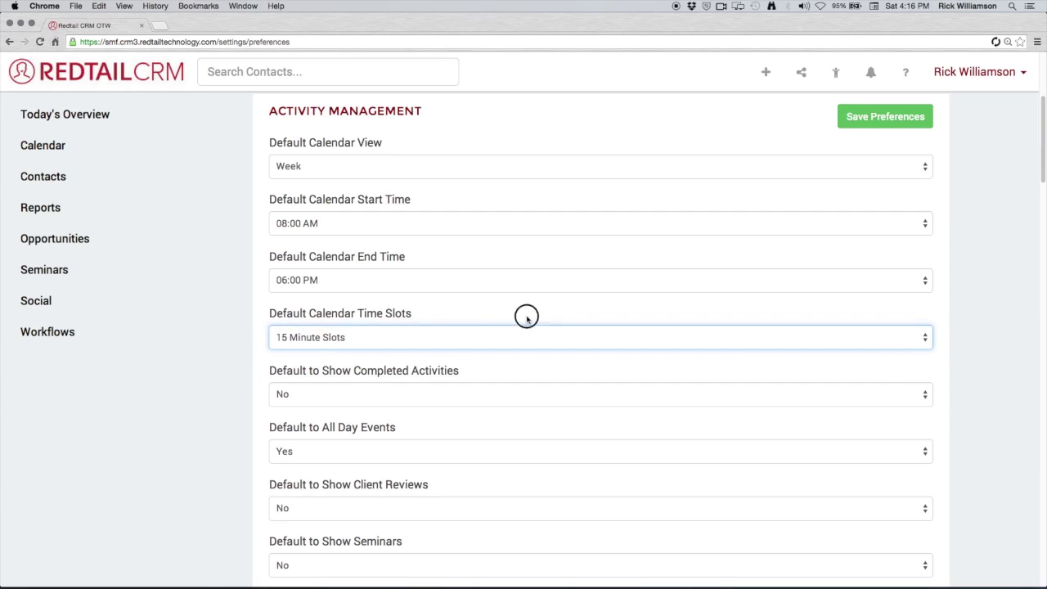
{"action": "scroll", "coordinate": [224, 435], "scroll_direction": "down", "scroll_amount": 3}
{"action": "scroll", "coordinate": [228, 436], "scroll_direction": "down", "scroll_amount": 3}
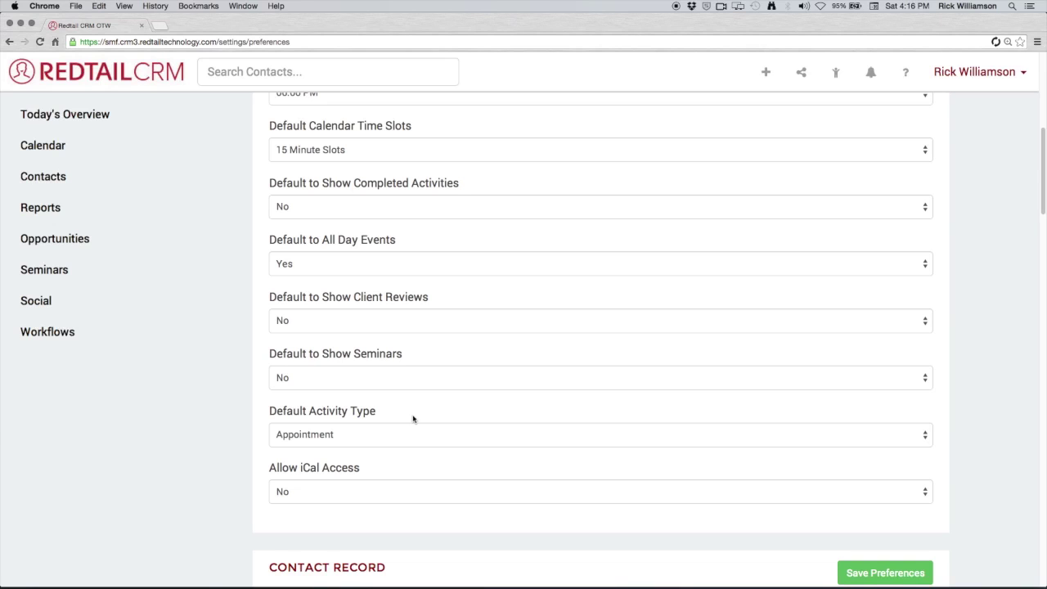
{"action": "scroll", "coordinate": [198, 339], "scroll_direction": "down", "scroll_amount": 5}
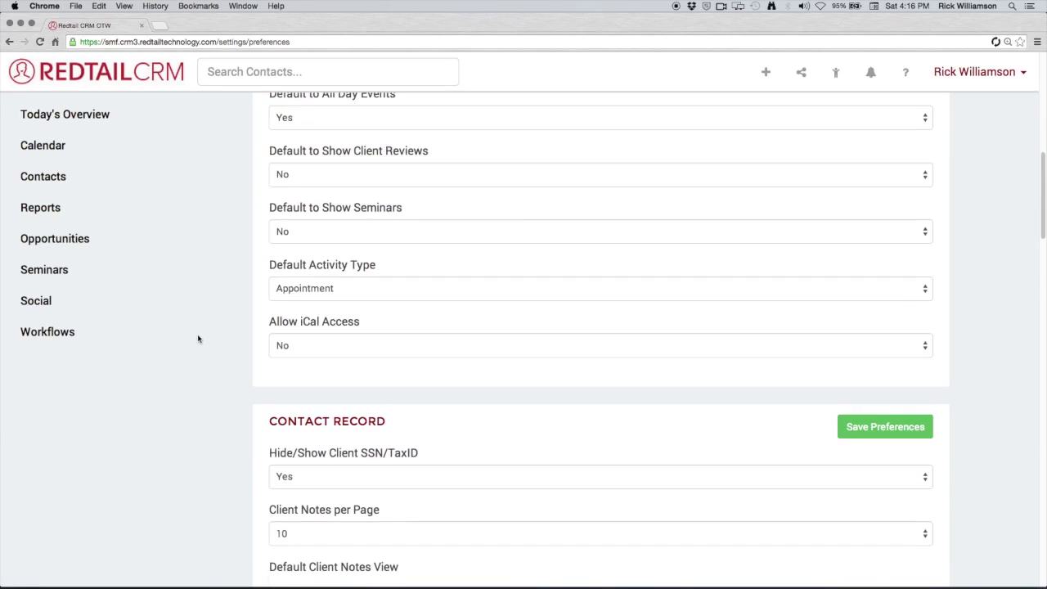
- Set Hide/Show Client SSN/TaxID to No and leave client notes per page at 10
{"action": "scroll", "coordinate": [198, 339], "scroll_direction": "down", "scroll_amount": 3}
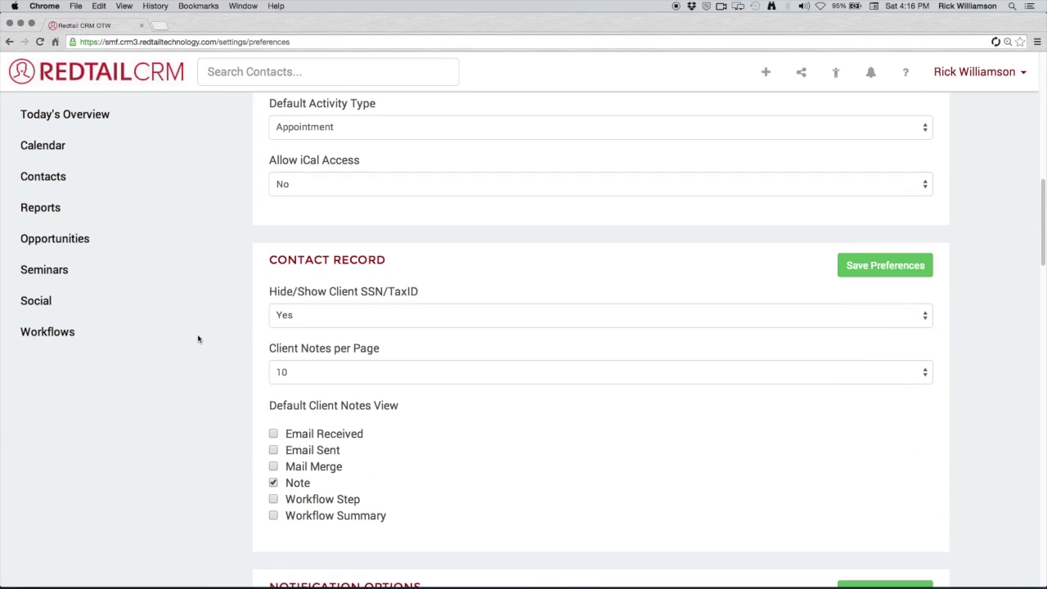
{"action": "left_click", "coordinate": [473, 318]}
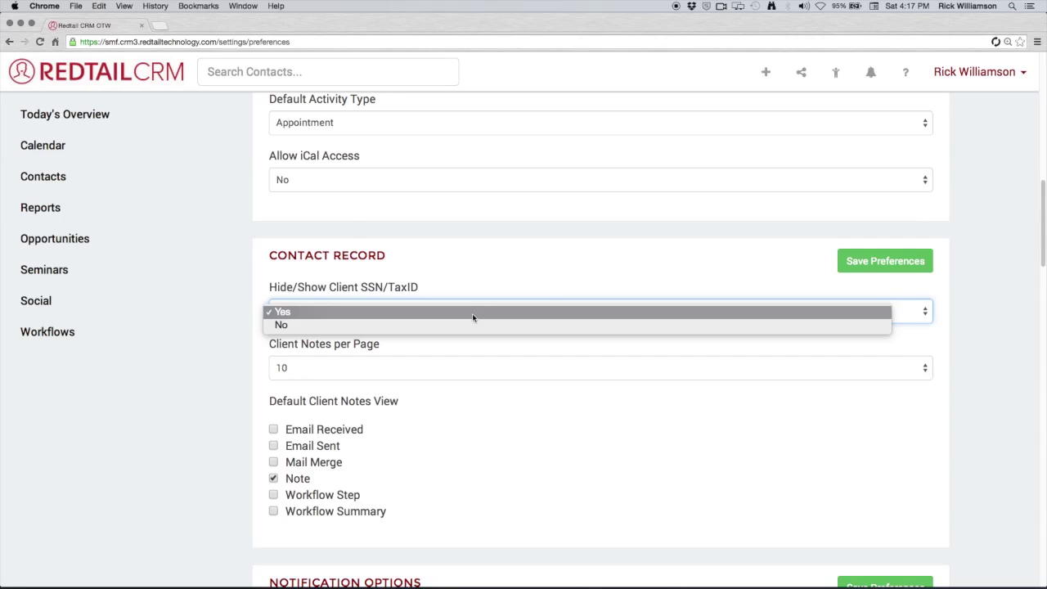
{"action": "left_click", "coordinate": [489, 317]}
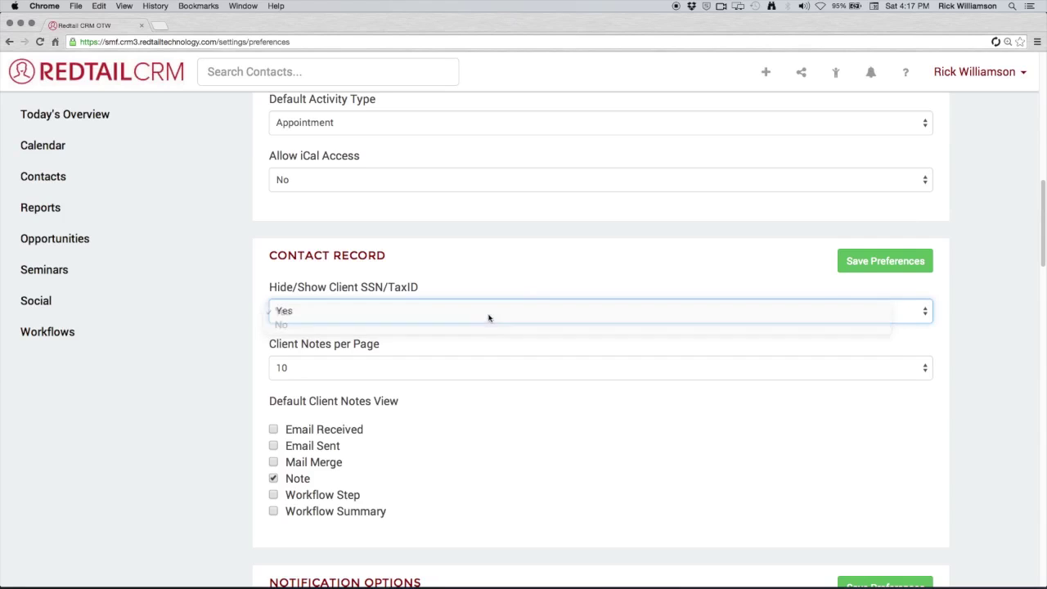
{"action": "left_click", "coordinate": [510, 308]}
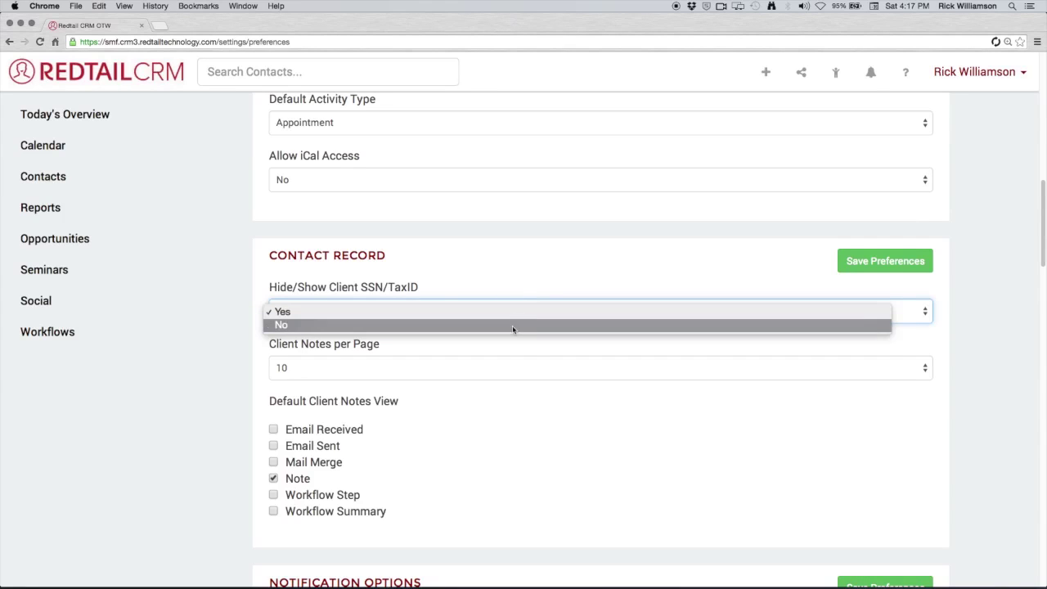
{"action": "left_click", "coordinate": [513, 326]}
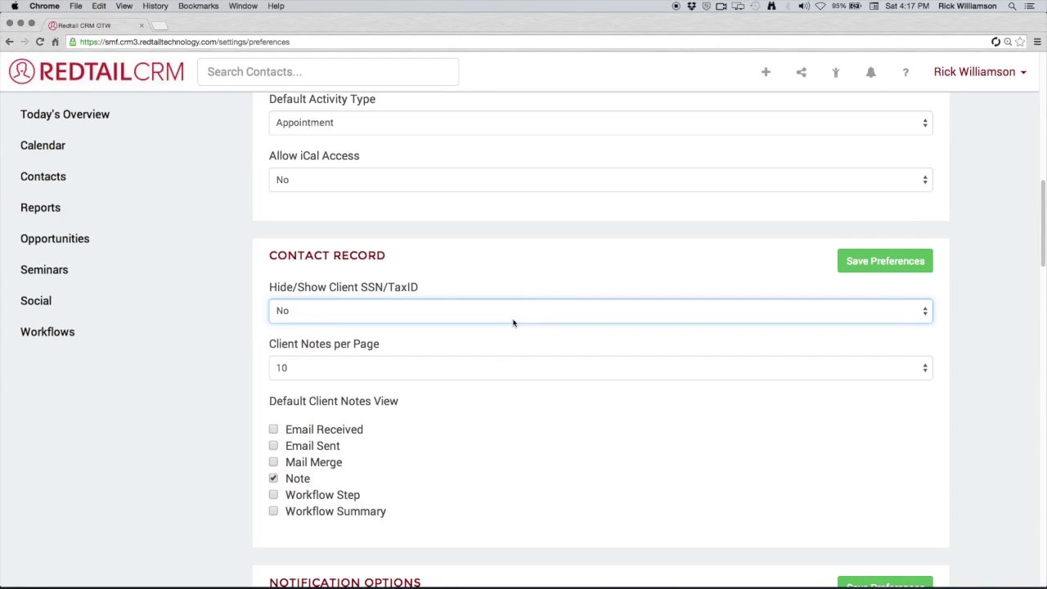
{"action": "left_click", "coordinate": [493, 370]}
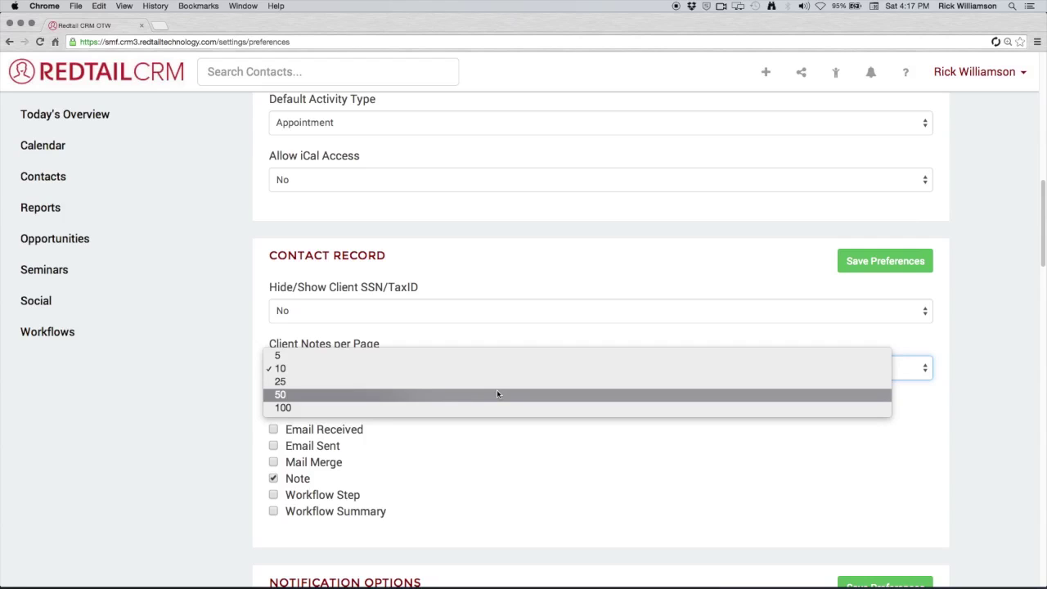
{"action": "left_click", "coordinate": [233, 332]}
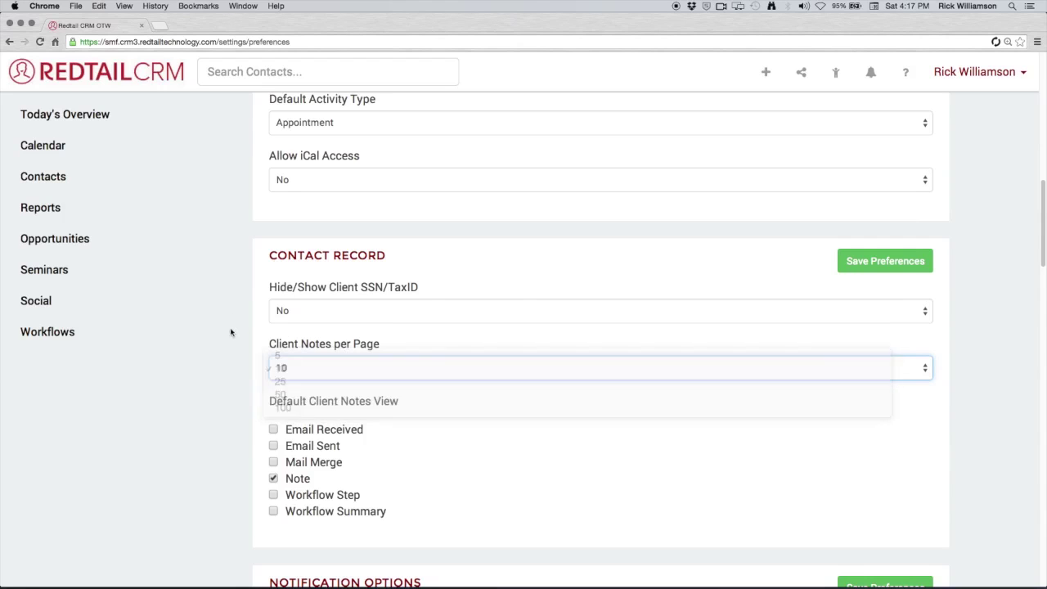
- Check Workflow Summary, Workflow Step, Mail Merge, Email Sent and Email Received, then save
{"action": "scroll", "coordinate": [239, 452], "scroll_direction": "down", "scroll_amount": 1}
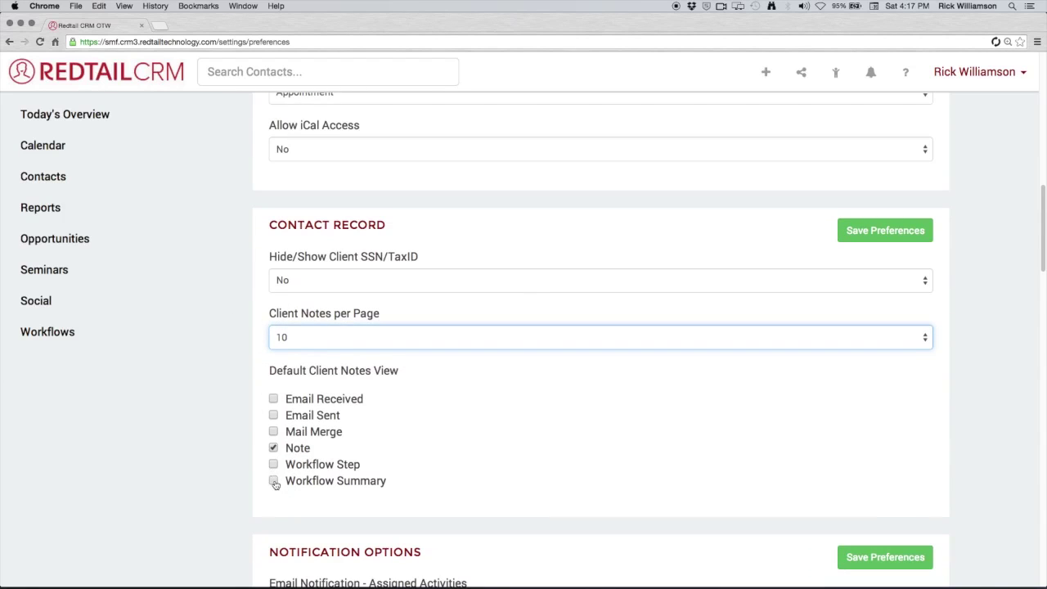
{"action": "left_click", "coordinate": [274, 480]}
{"action": "left_click", "coordinate": [273, 464]}
{"action": "left_click", "coordinate": [273, 431]}
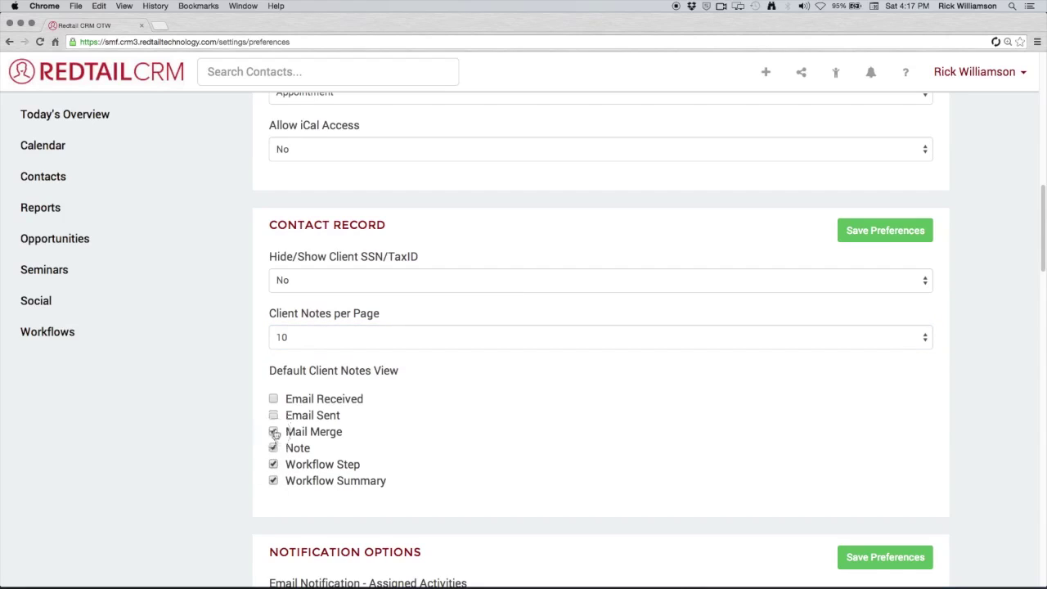
{"action": "left_click", "coordinate": [273, 415]}
{"action": "left_click", "coordinate": [273, 399]}
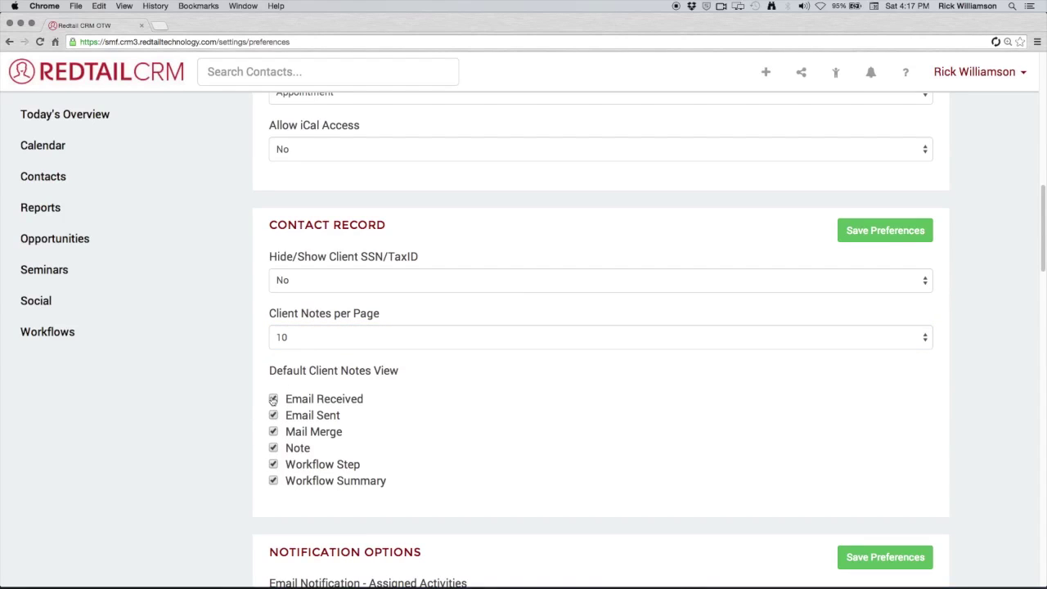
{"action": "left_click", "coordinate": [884, 238]}
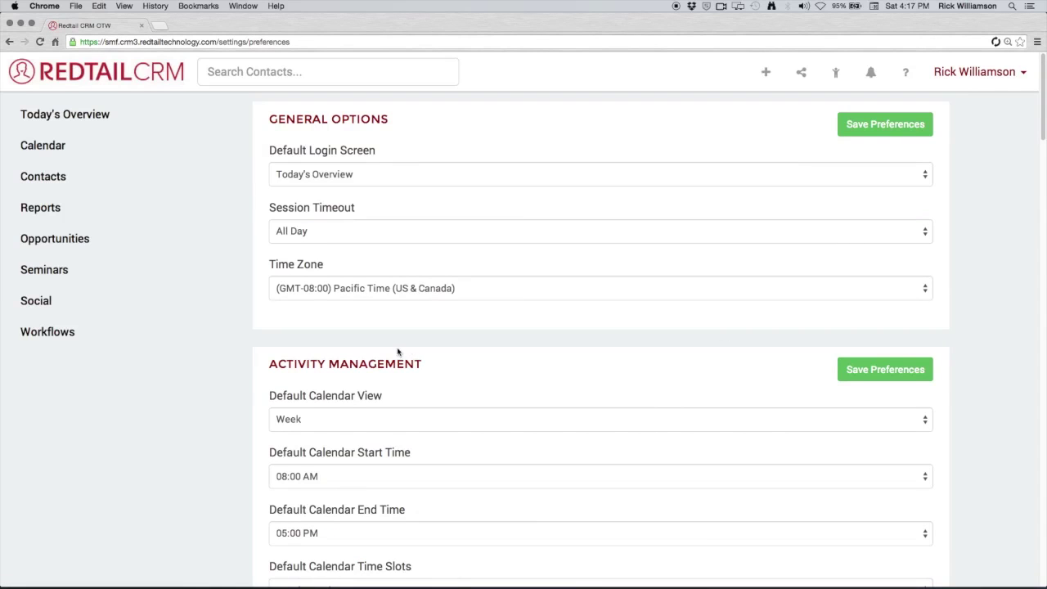
{"action": "scroll", "coordinate": [401, 354], "scroll_direction": "down", "scroll_amount": 10}
- Set birthday/anniversary reminders to 30 days in advance and 15 days past due
{"action": "scroll", "coordinate": [398, 352], "scroll_direction": "down", "scroll_amount": 6}
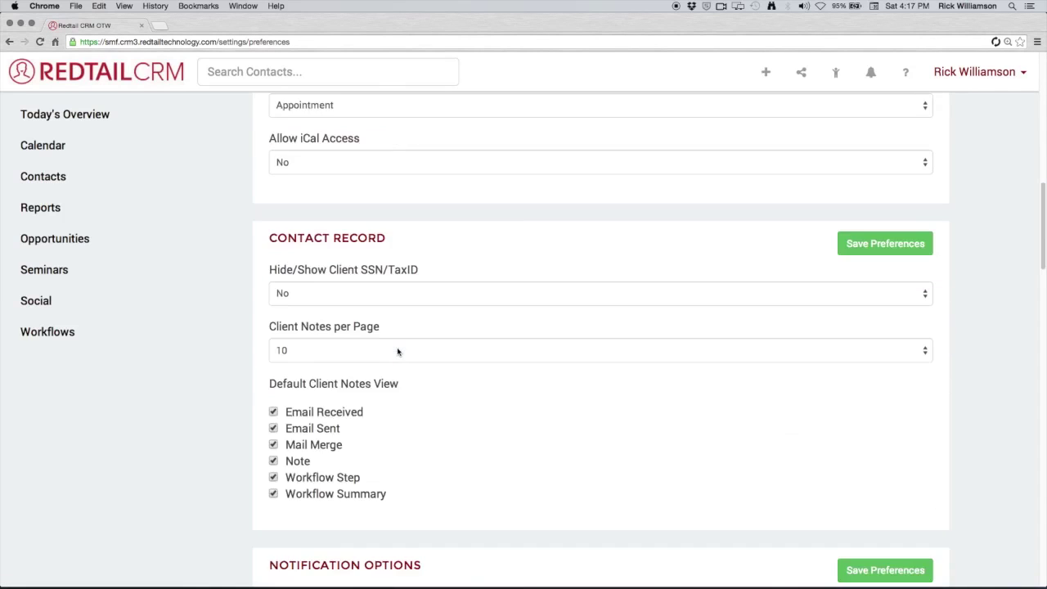
{"action": "scroll", "coordinate": [214, 354], "scroll_direction": "down", "scroll_amount": 1}
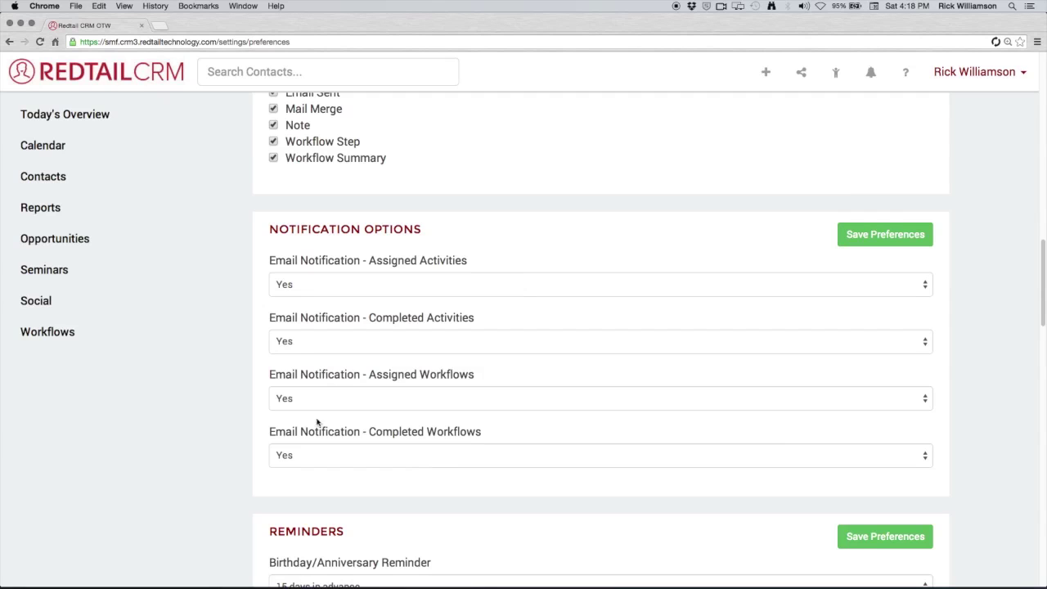
{"action": "scroll", "coordinate": [176, 378], "scroll_direction": "down", "scroll_amount": 5}
{"action": "scroll", "coordinate": [195, 379], "scroll_direction": "down", "scroll_amount": 3}
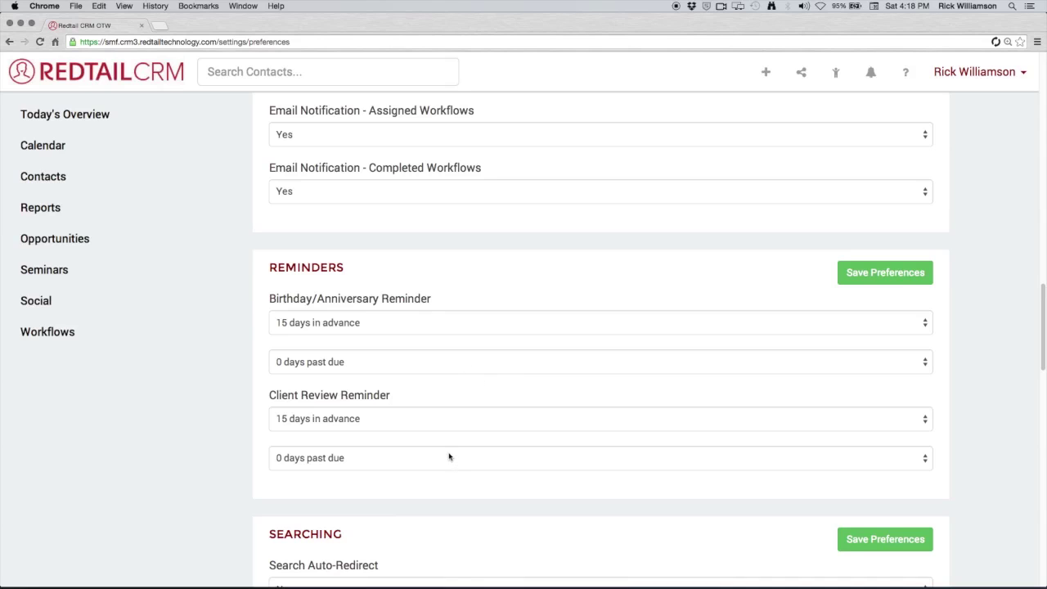
{"action": "left_click", "coordinate": [382, 324]}
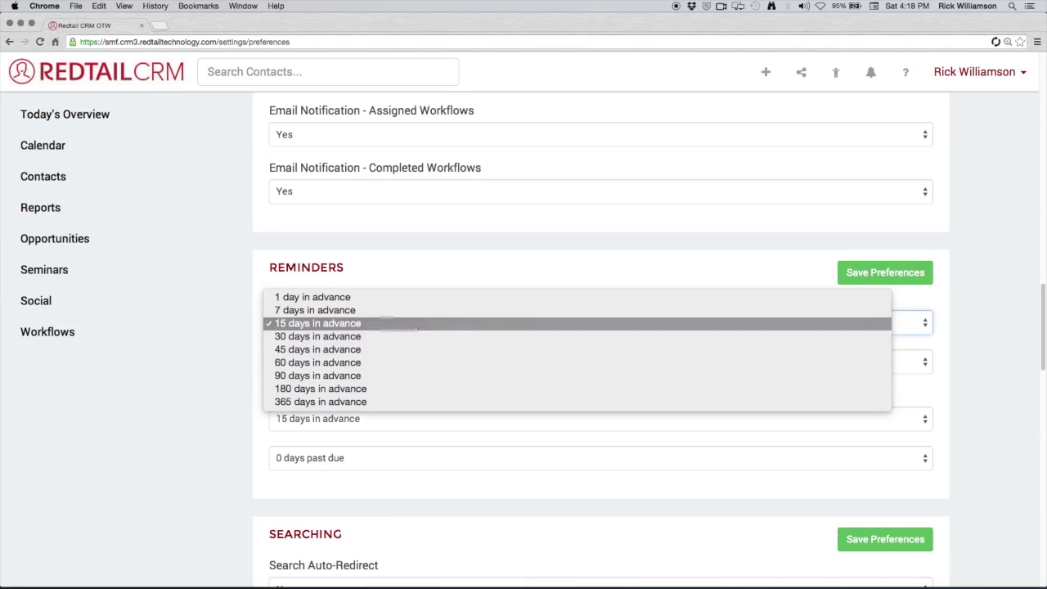
{"action": "left_click", "coordinate": [421, 337]}
{"action": "left_click", "coordinate": [407, 371]}
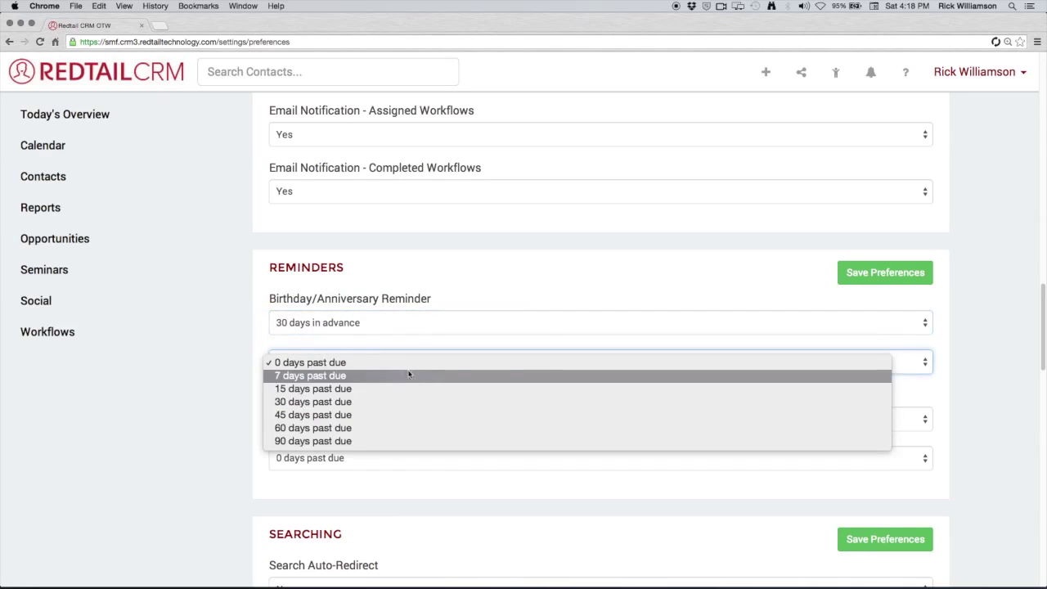
{"action": "left_click", "coordinate": [424, 390]}
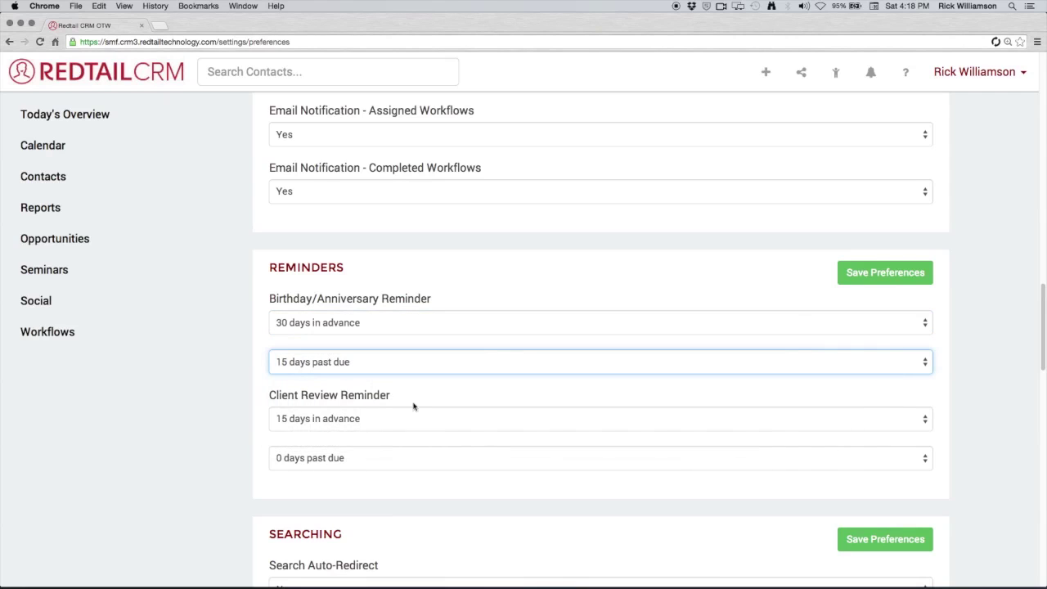
- Set client review reminders to 45 days in advance and 15 days past due, then save
{"action": "left_click", "coordinate": [408, 415]}
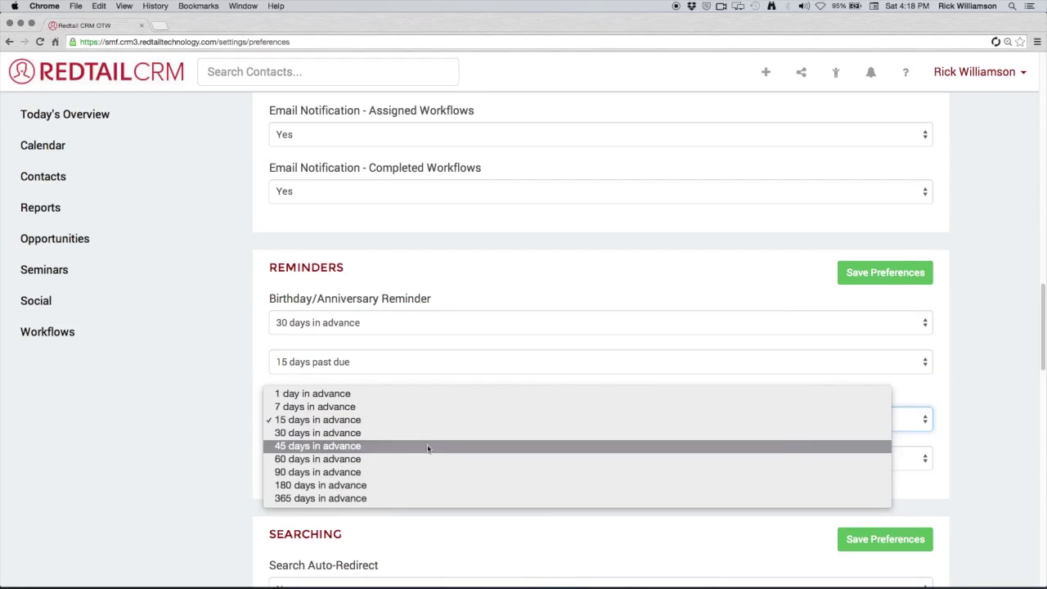
{"action": "left_click", "coordinate": [427, 446]}
{"action": "left_click", "coordinate": [390, 463]}
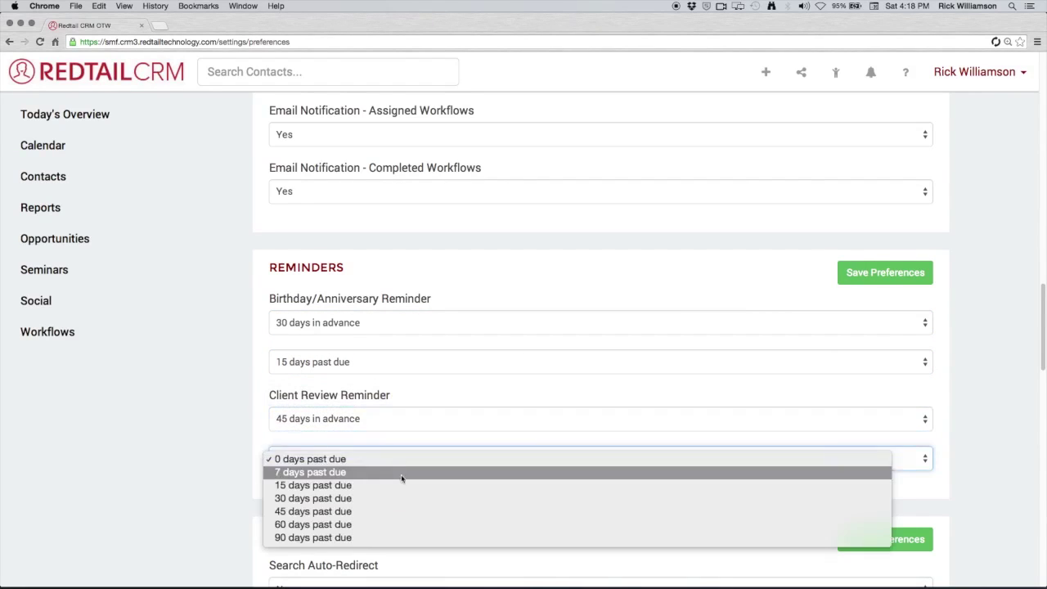
{"action": "left_click", "coordinate": [404, 485]}
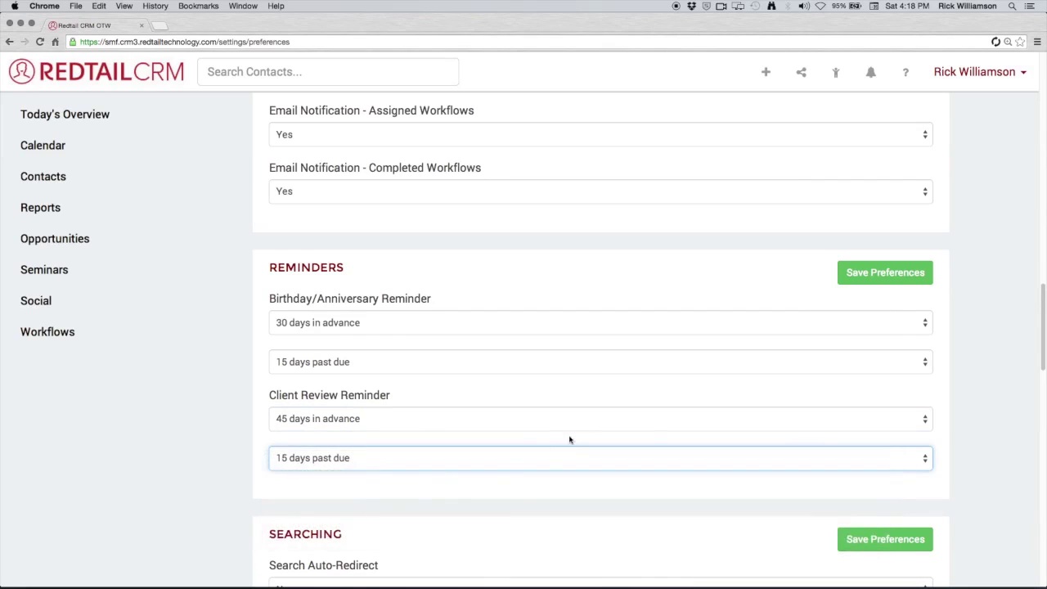
{"action": "left_click", "coordinate": [851, 278]}
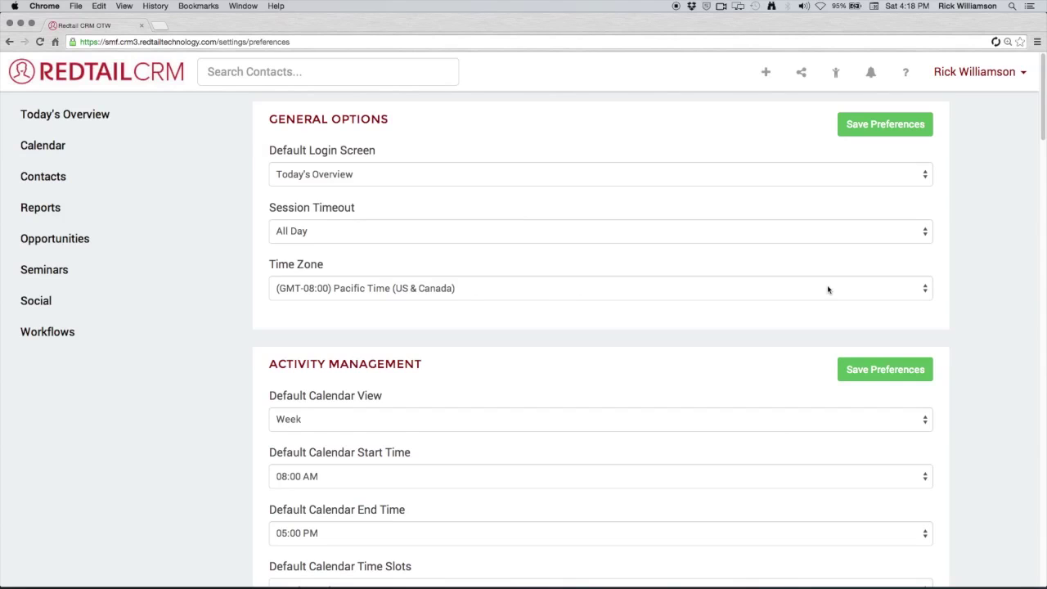
- Switch Search Auto-Redirect in the Searching section from No to Yes
{"action": "scroll", "coordinate": [828, 290], "scroll_direction": "down", "scroll_amount": 15}
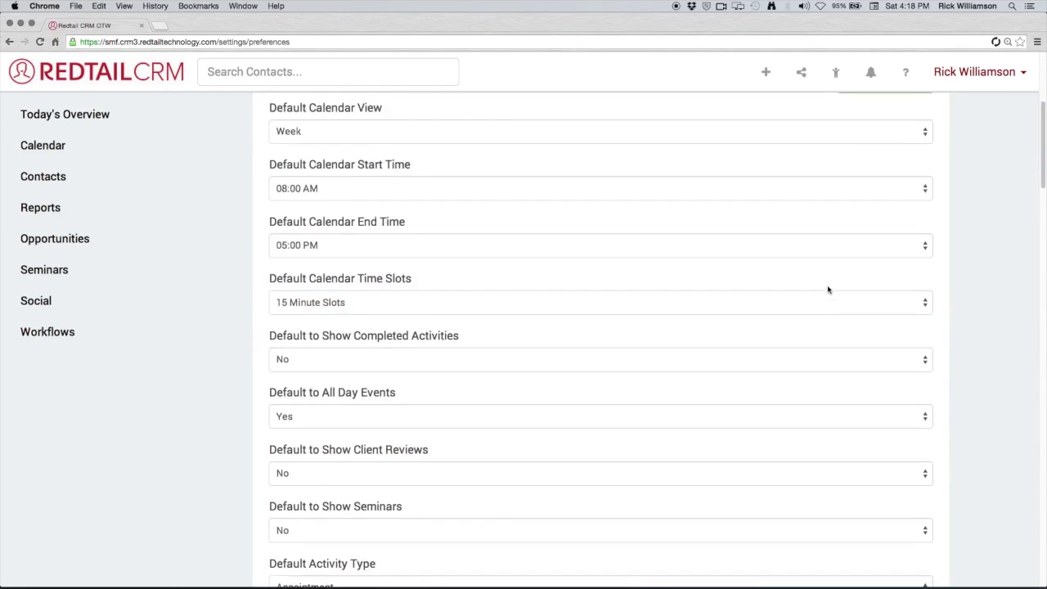
{"action": "scroll", "coordinate": [827, 289], "scroll_direction": "down", "scroll_amount": 8}
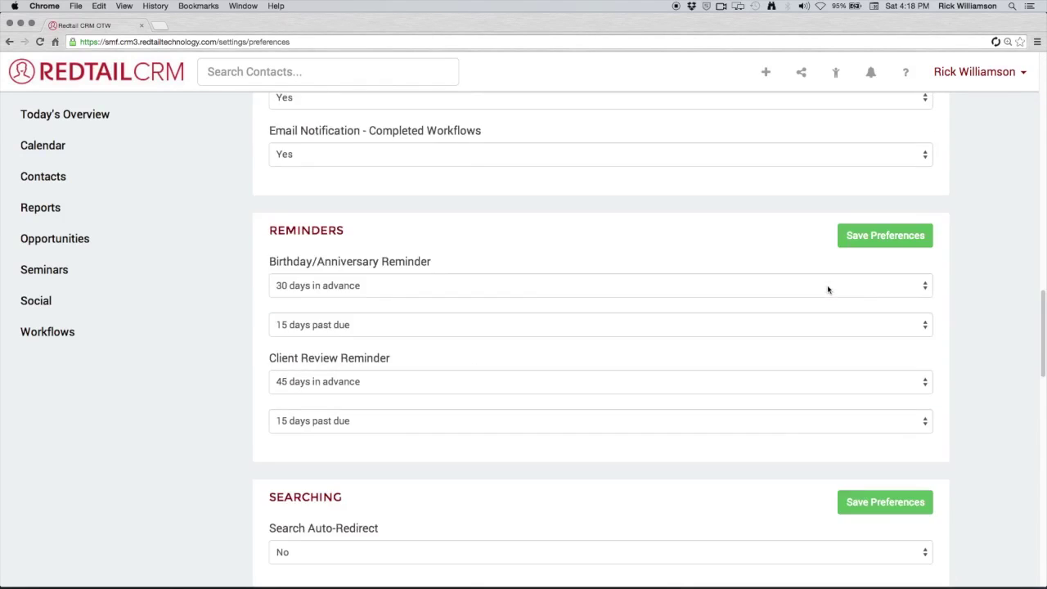
{"action": "scroll", "coordinate": [828, 289], "scroll_direction": "down", "scroll_amount": 1}
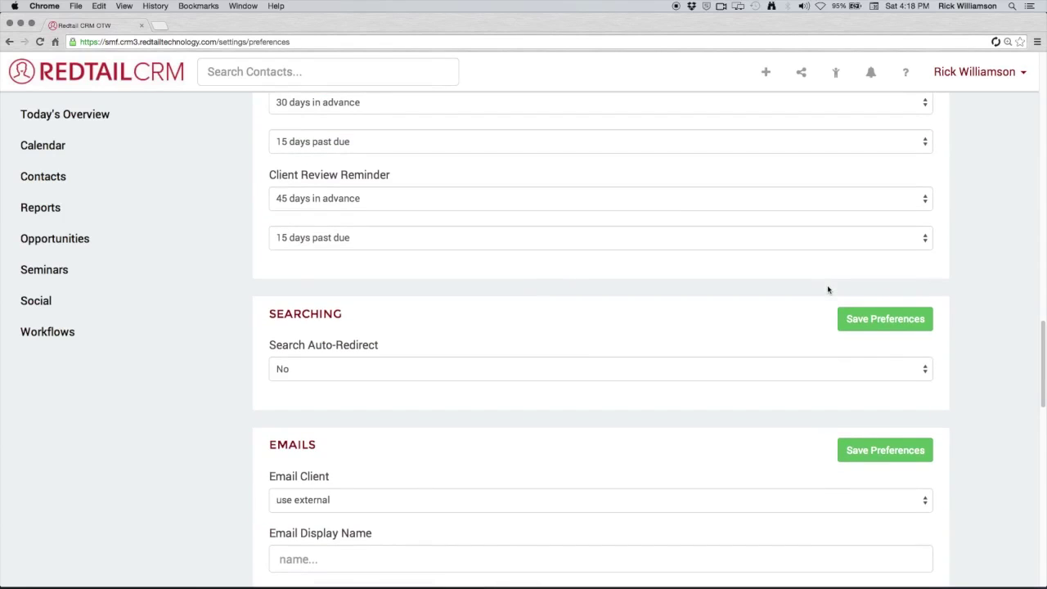
{"action": "scroll", "coordinate": [828, 290], "scroll_direction": "down", "scroll_amount": 2}
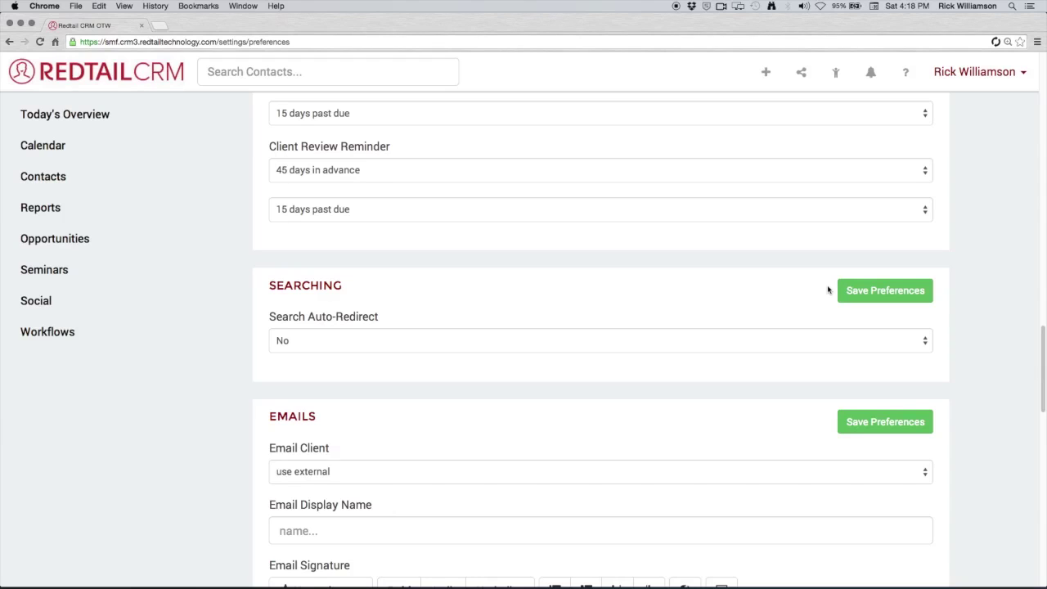
{"action": "left_click", "coordinate": [783, 336]}
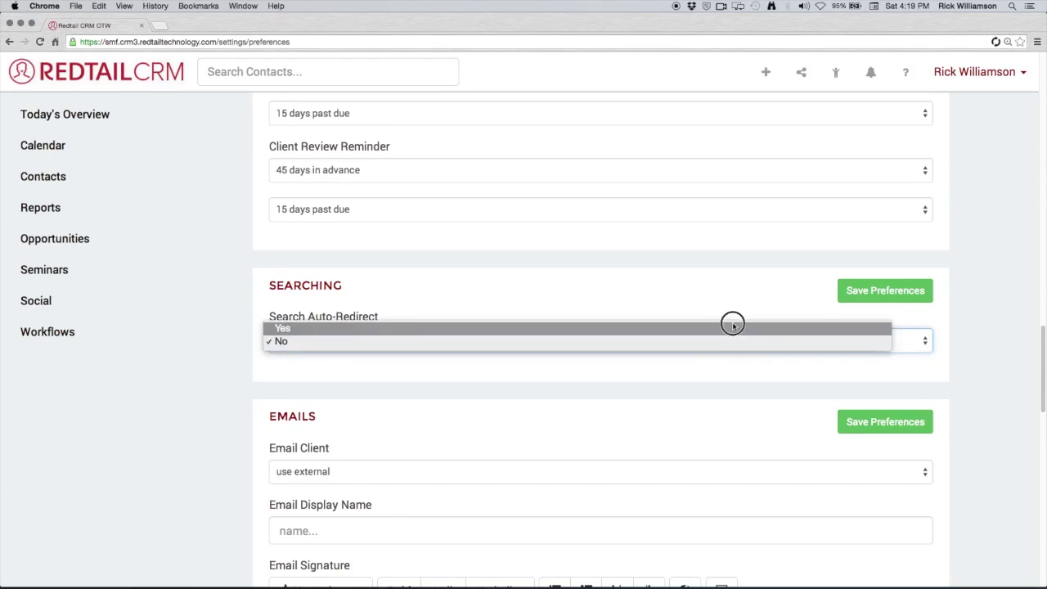
{"action": "left_click", "coordinate": [731, 323]}
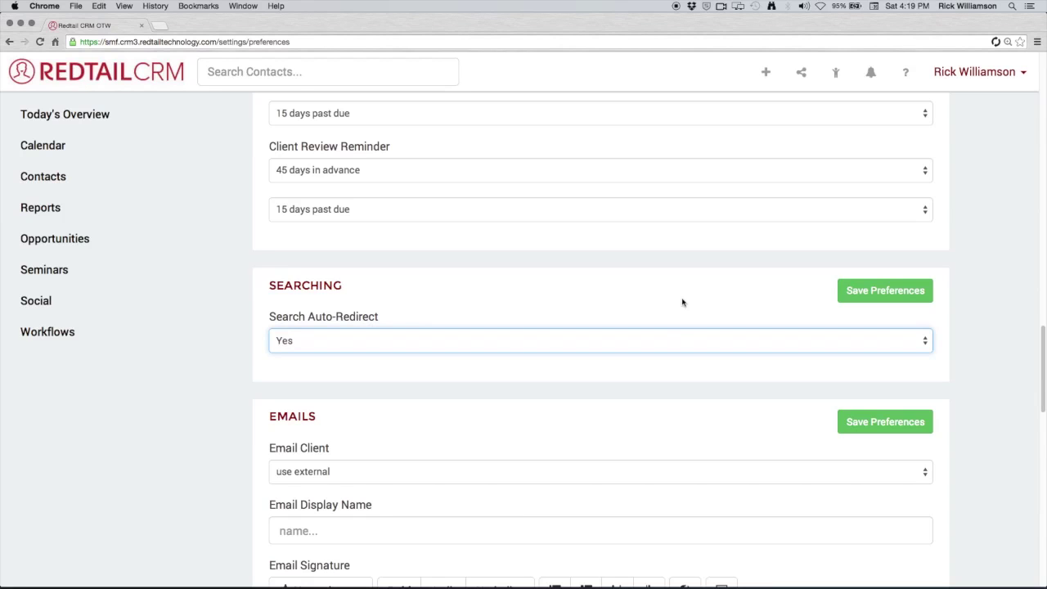
{"action": "left_click", "coordinate": [664, 339]}
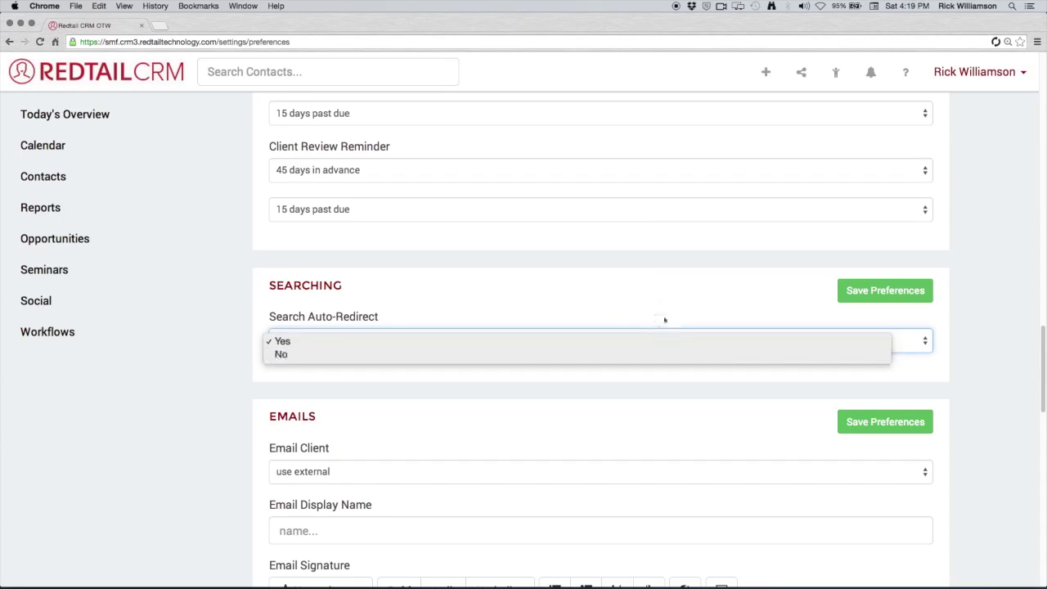
{"action": "left_click", "coordinate": [664, 320]}
{"action": "scroll", "coordinate": [210, 354], "scroll_direction": "down", "scroll_amount": 5}
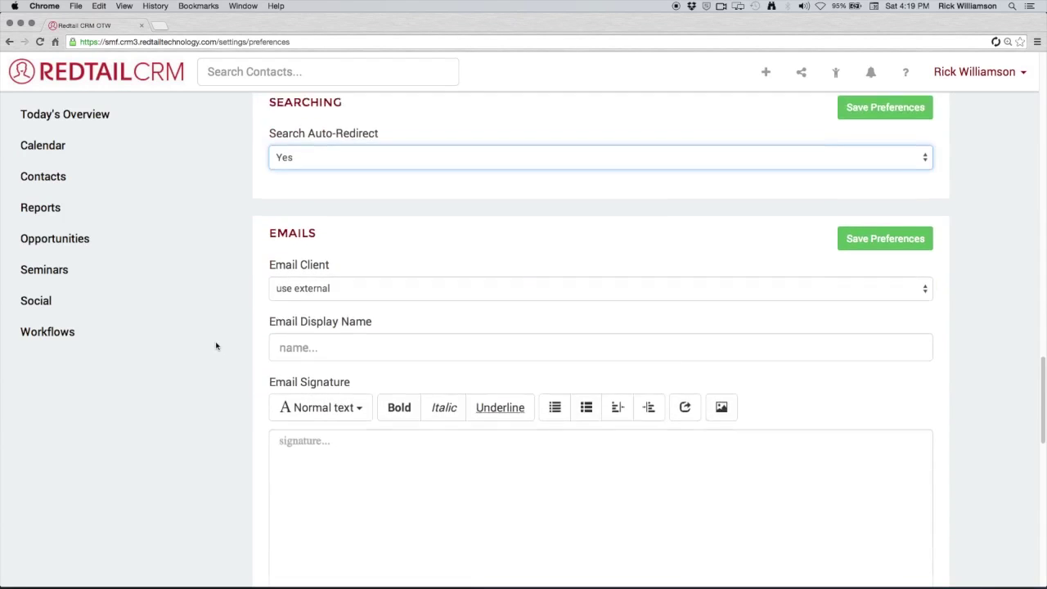
{"action": "scroll", "coordinate": [216, 346], "scroll_direction": "down", "scroll_amount": 3}
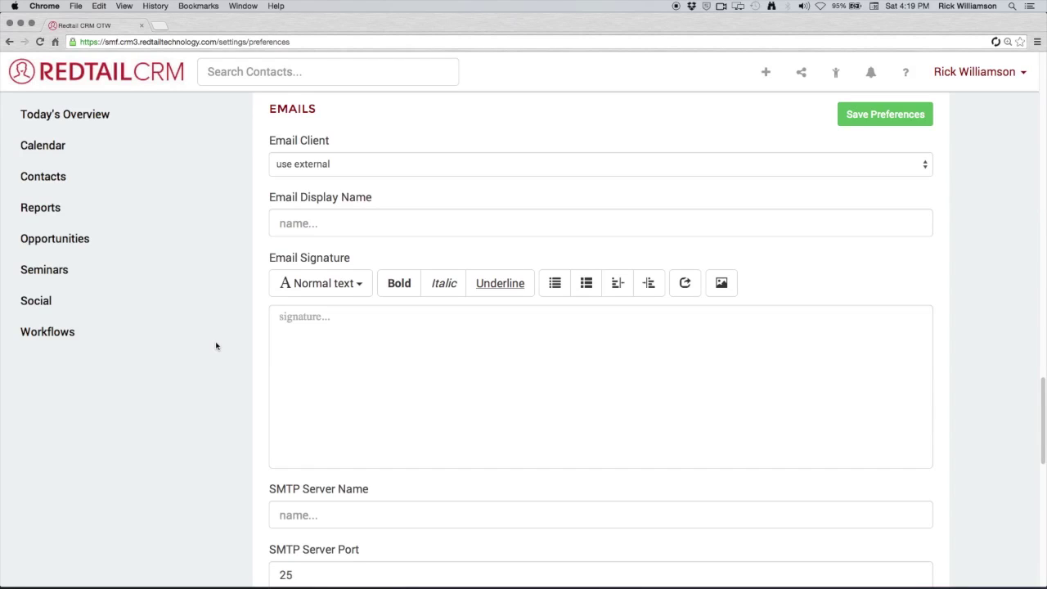
- Try 'use internal' for Email Client, revert to 'use external', then go to Email Display Name
{"action": "left_click", "coordinate": [352, 166]}
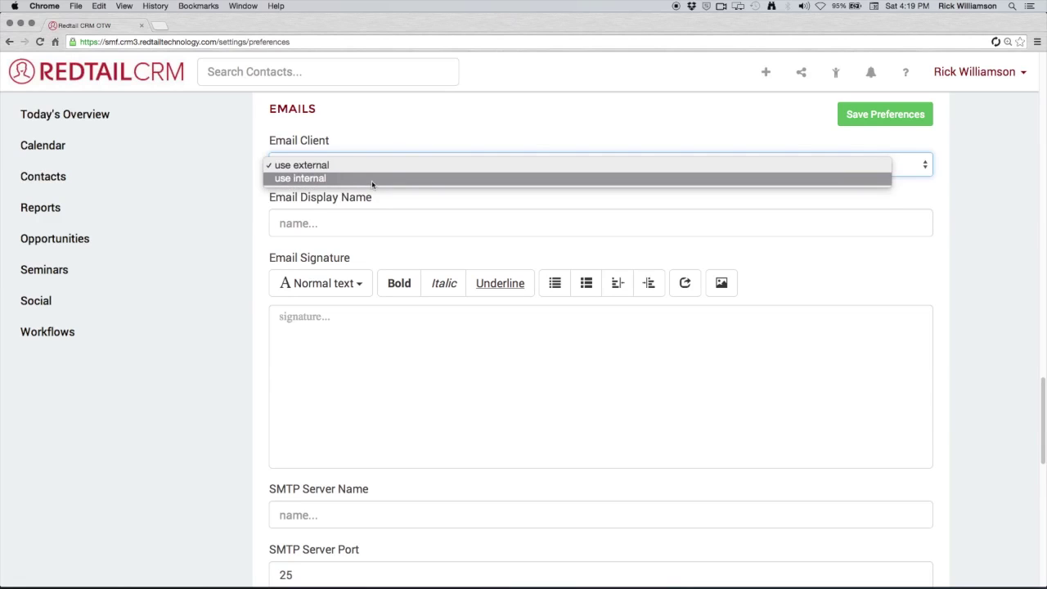
{"action": "left_click", "coordinate": [371, 179]}
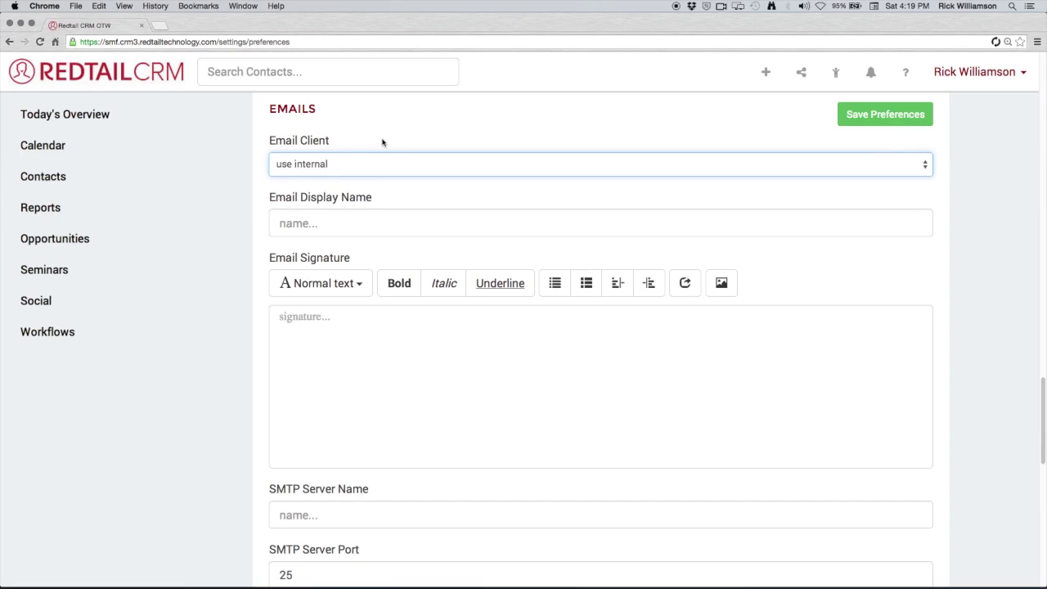
{"action": "left_click", "coordinate": [379, 157]}
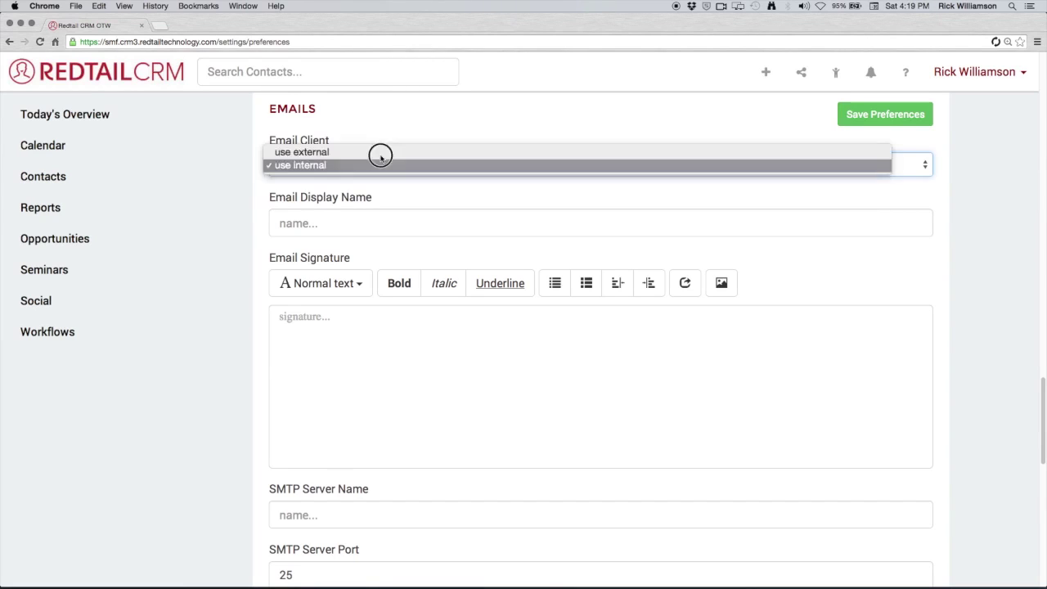
{"action": "left_click", "coordinate": [387, 150]}
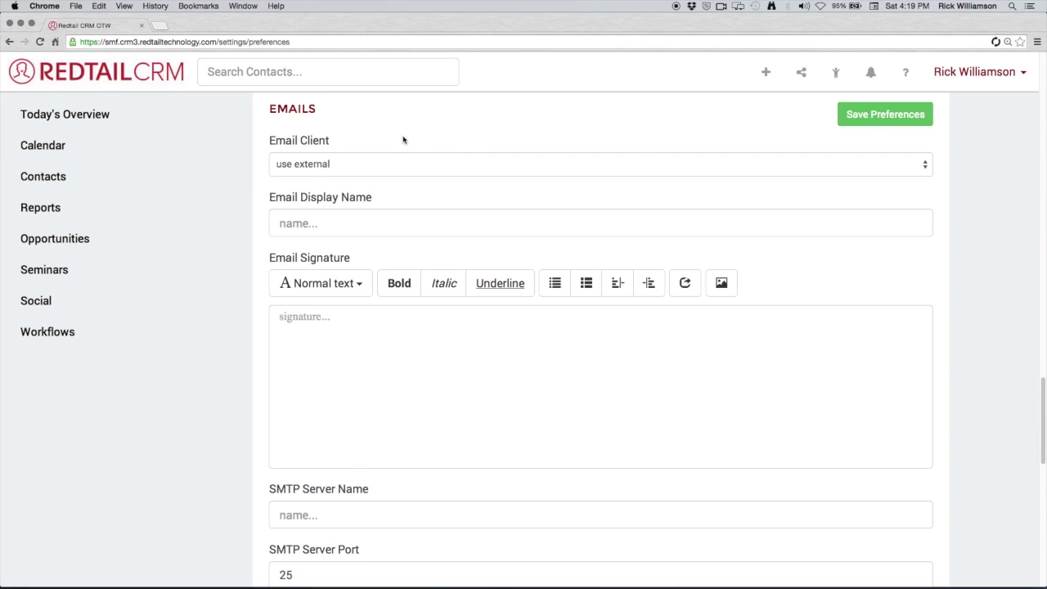
{"action": "left_click", "coordinate": [391, 230]}
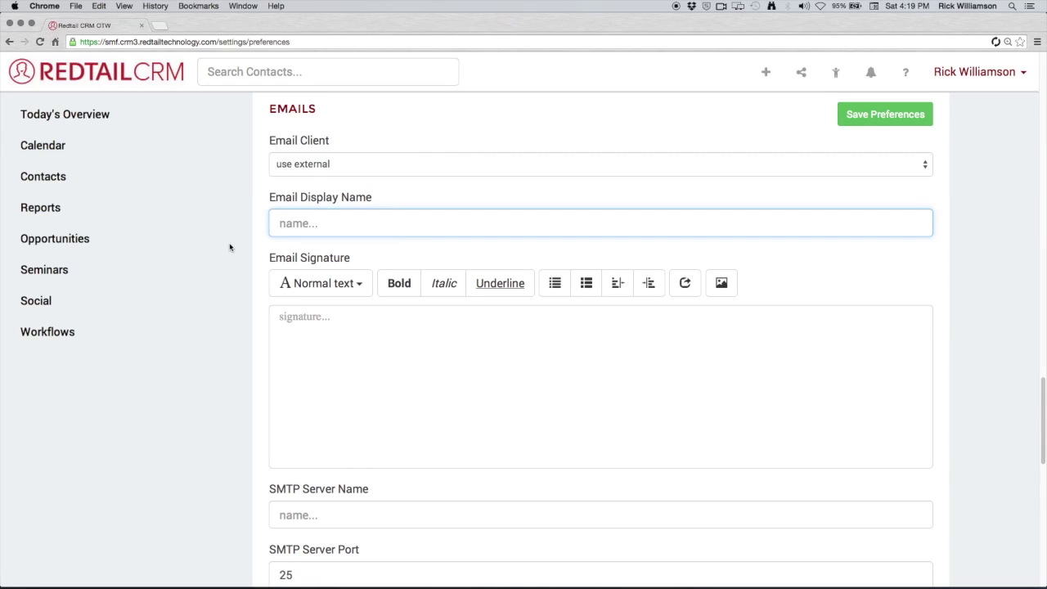
{"action": "scroll", "coordinate": [230, 247], "scroll_direction": "down", "scroll_amount": 1}
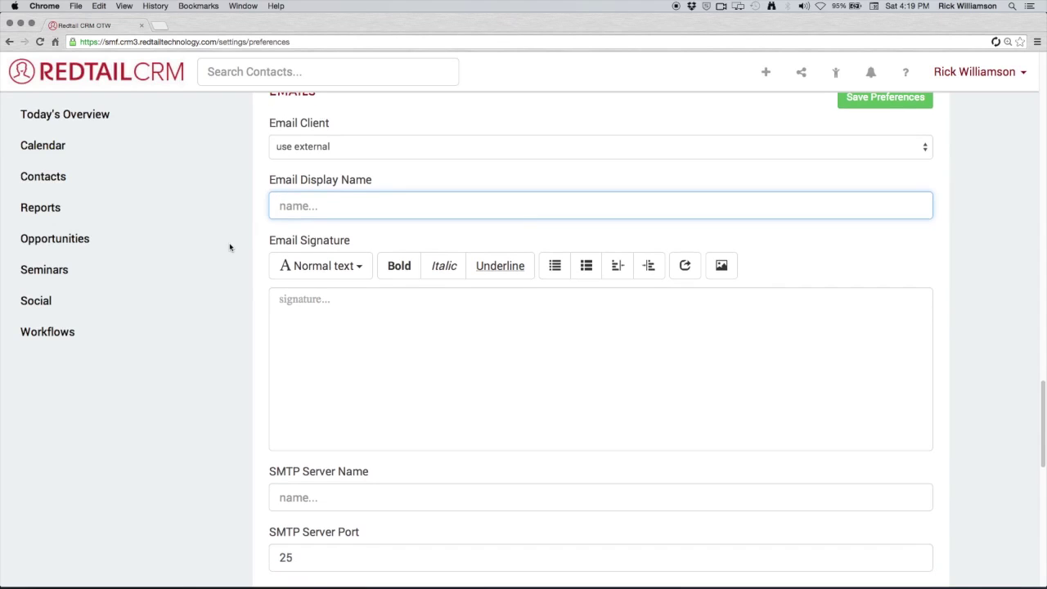
{"action": "scroll", "coordinate": [230, 247], "scroll_direction": "down", "scroll_amount": 5}
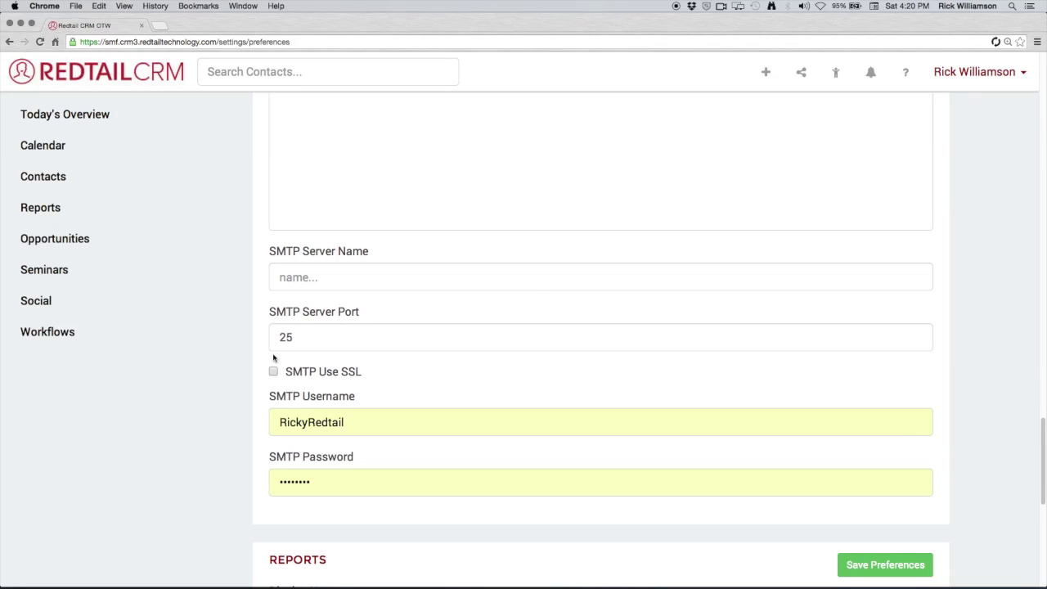
{"action": "scroll", "coordinate": [243, 357], "scroll_direction": "down", "scroll_amount": 3}
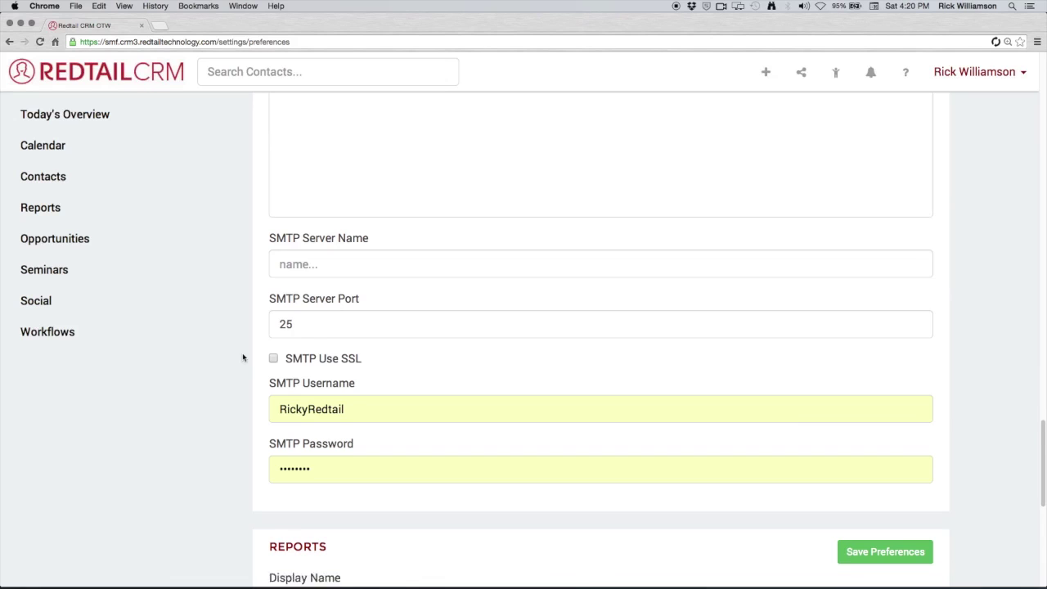
{"action": "scroll", "coordinate": [232, 360], "scroll_direction": "down", "scroll_amount": 5}
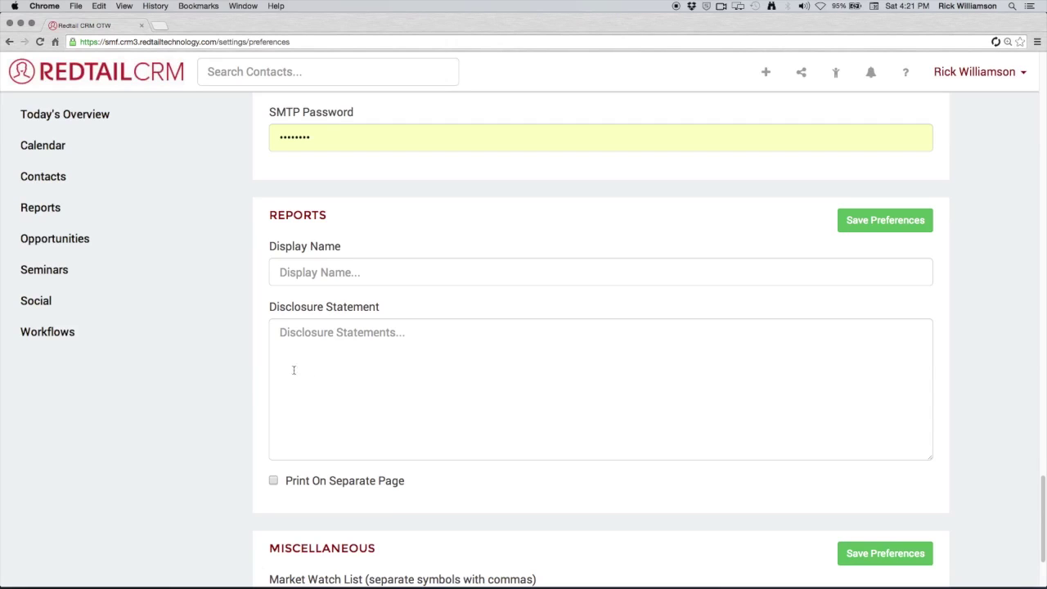
- Choose Sample Bark as the Miscellaneous Alert Sound
{"action": "scroll", "coordinate": [237, 362], "scroll_direction": "down", "scroll_amount": 1}
{"action": "scroll", "coordinate": [238, 362], "scroll_direction": "down", "scroll_amount": 3}
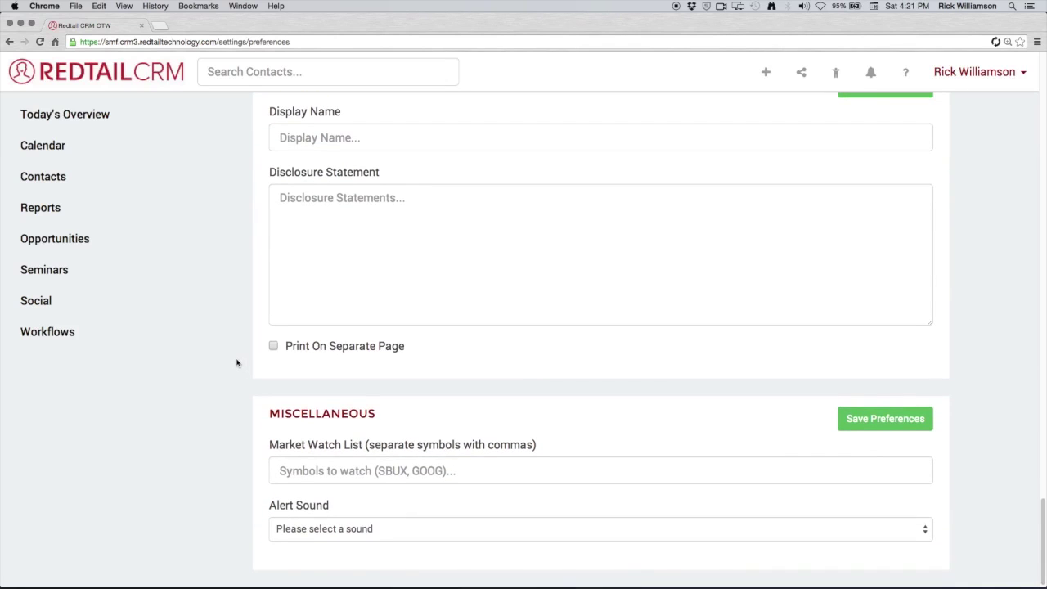
{"action": "left_click", "coordinate": [414, 530]}
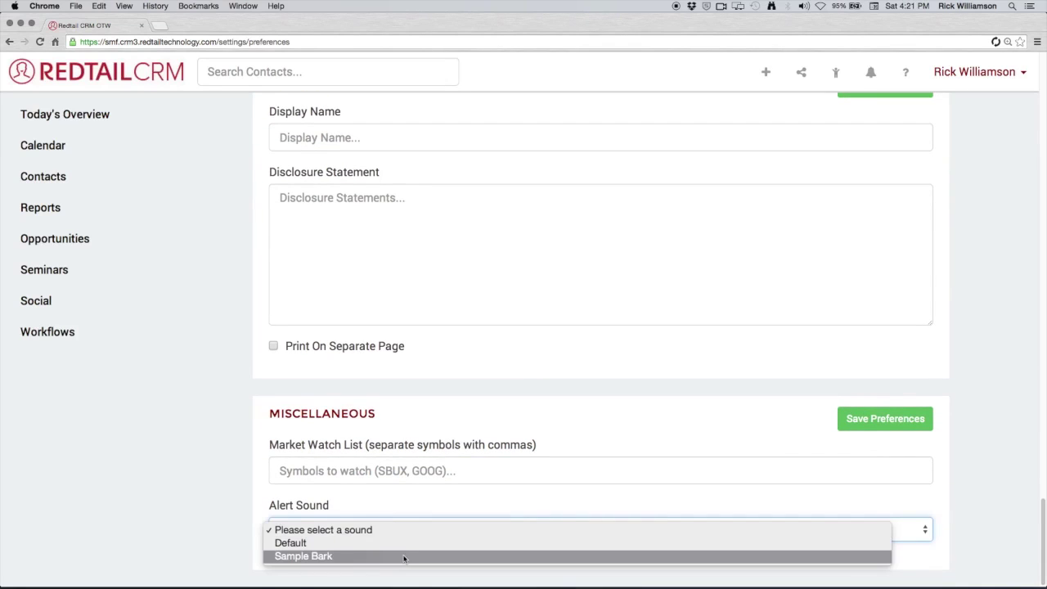
{"action": "left_click", "coordinate": [405, 557]}
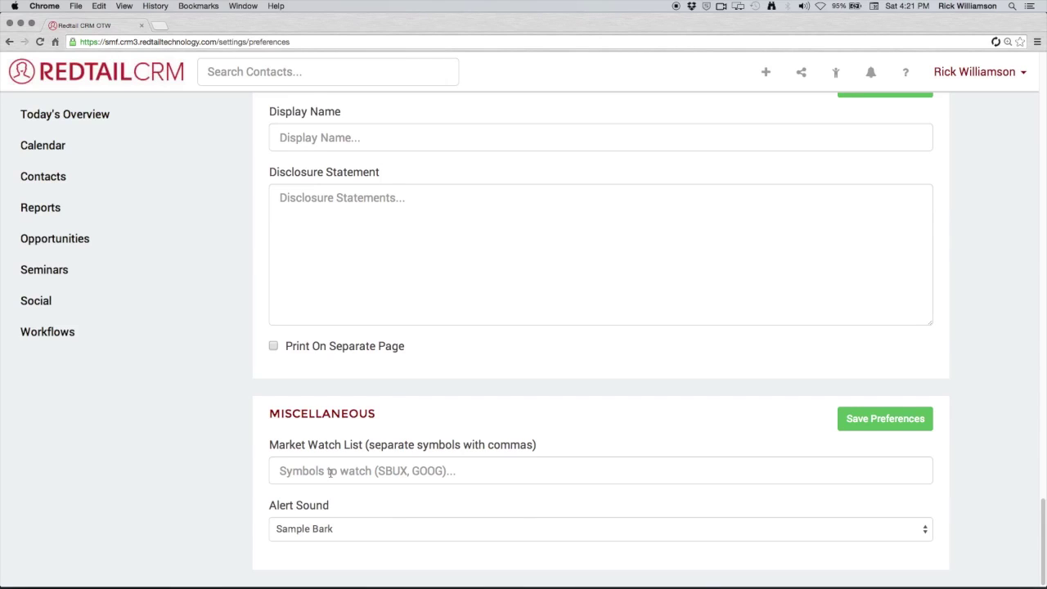
- Go to Manage Your Integrations and open the Laser App Software integration settings
{"action": "left_click", "coordinate": [1015, 79]}
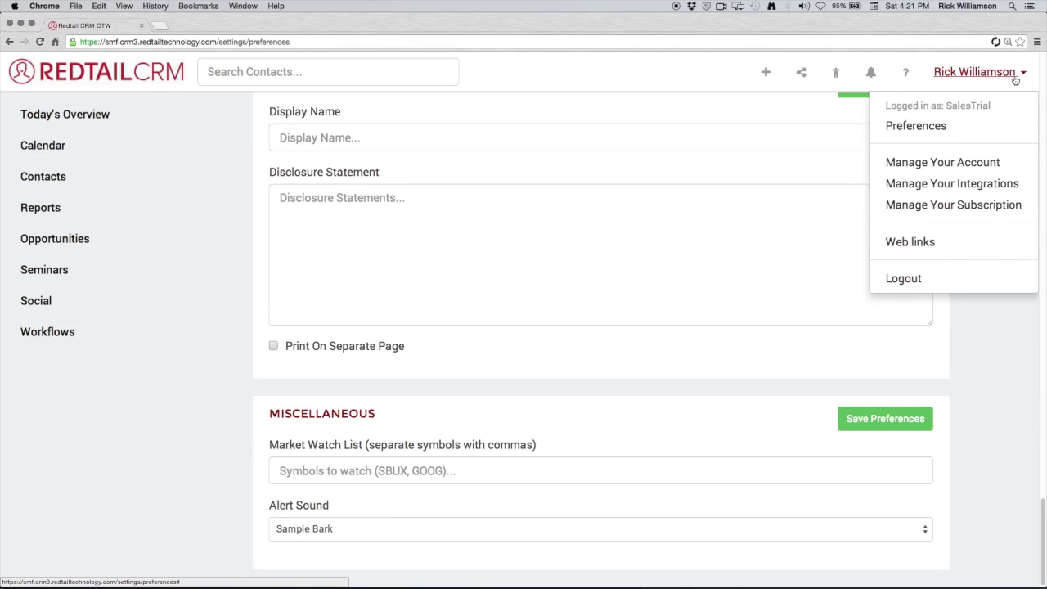
{"action": "left_click", "coordinate": [993, 187]}
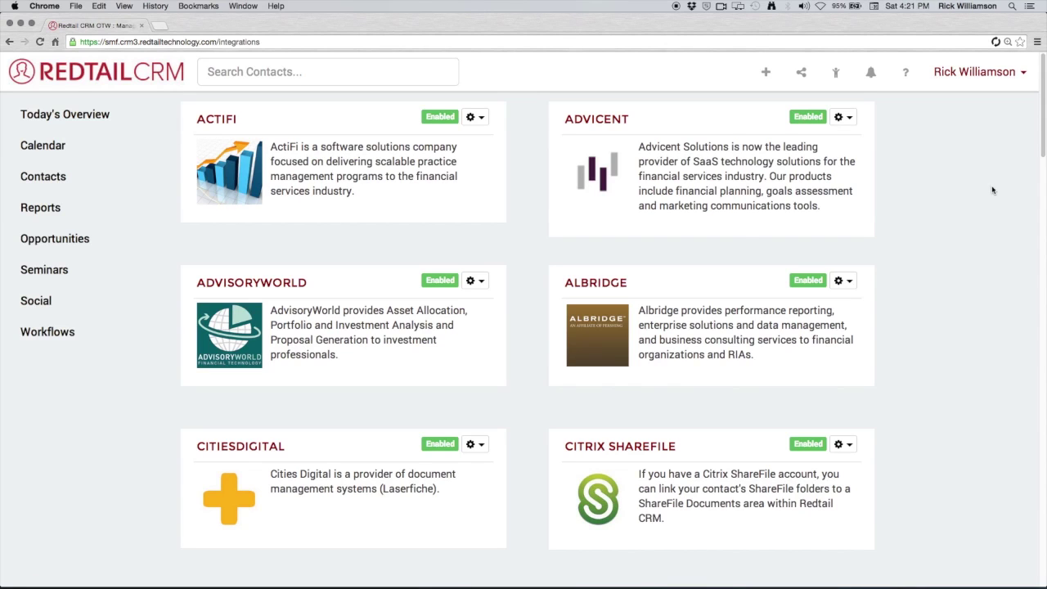
{"action": "scroll", "coordinate": [536, 301], "scroll_direction": "down", "scroll_amount": 2}
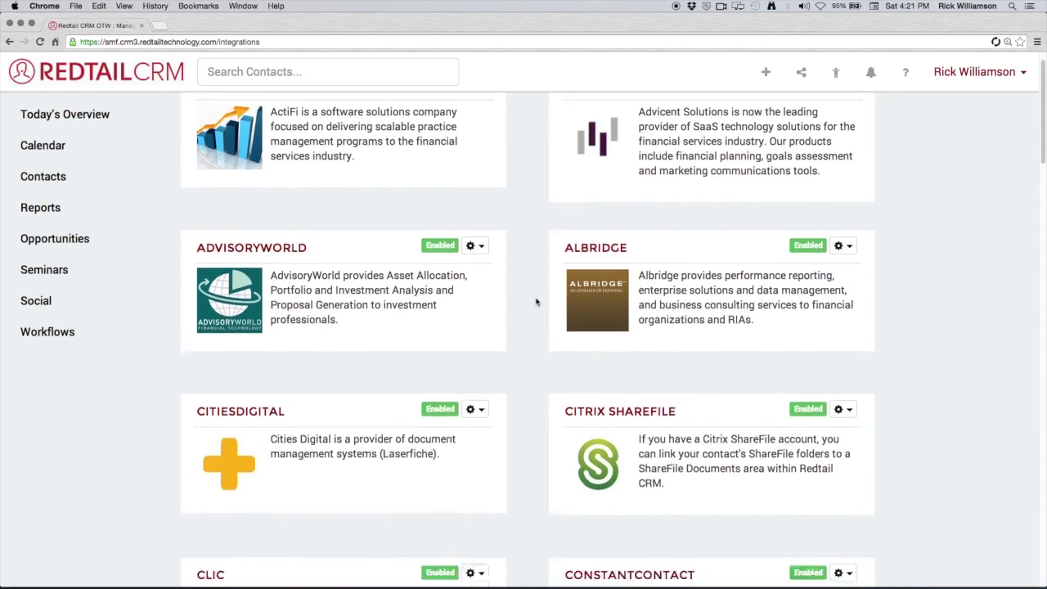
{"action": "scroll", "coordinate": [536, 301], "scroll_direction": "down", "scroll_amount": 10}
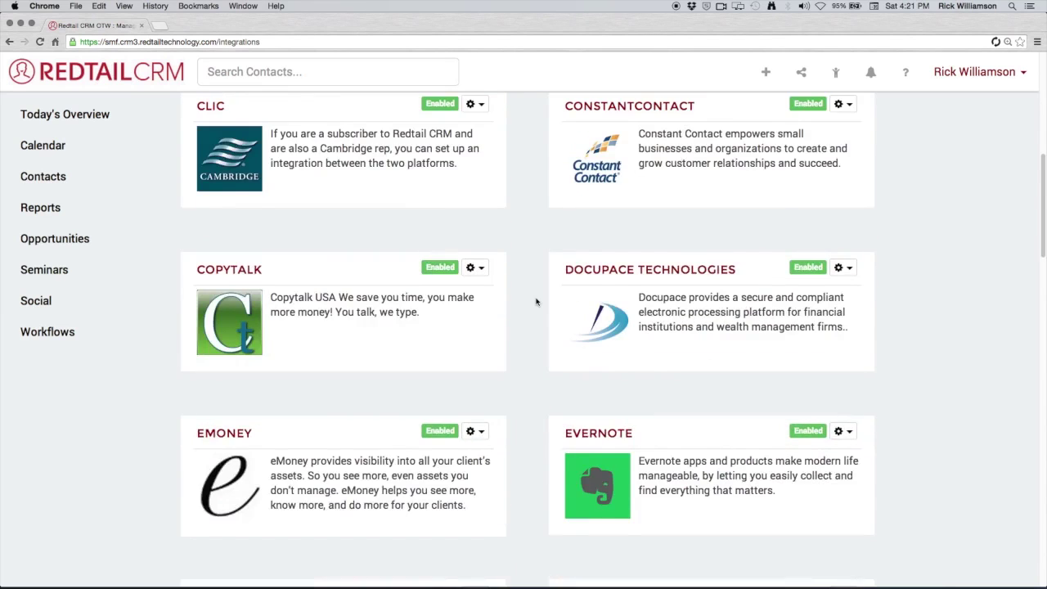
{"action": "scroll", "coordinate": [535, 301], "scroll_direction": "down", "scroll_amount": 5}
{"action": "scroll", "coordinate": [521, 325], "scroll_direction": "down", "scroll_amount": 2}
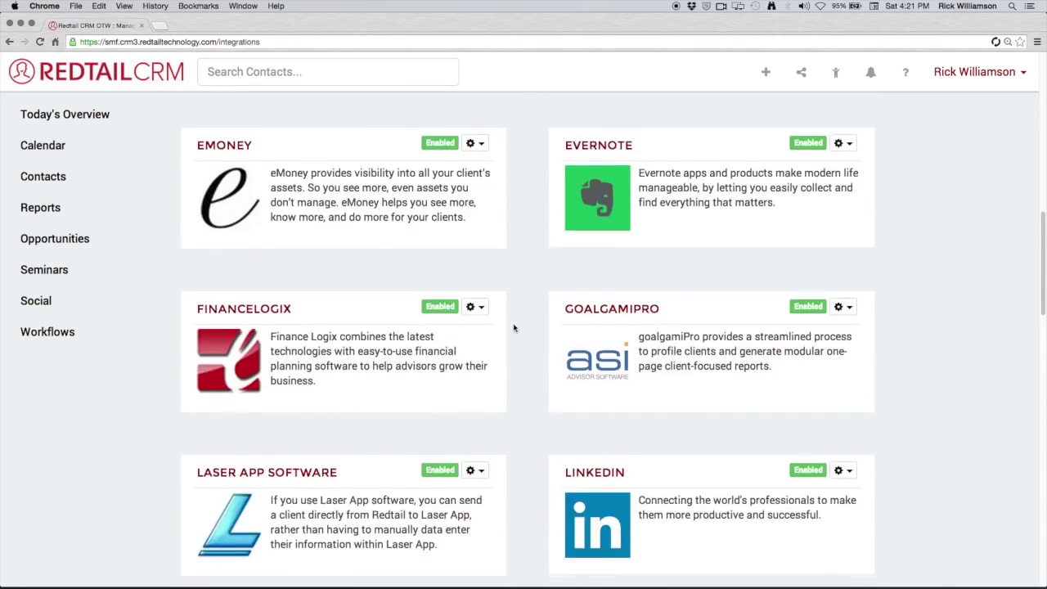
{"action": "scroll", "coordinate": [513, 328], "scroll_direction": "down", "scroll_amount": 3}
{"action": "left_click", "coordinate": [479, 364]}
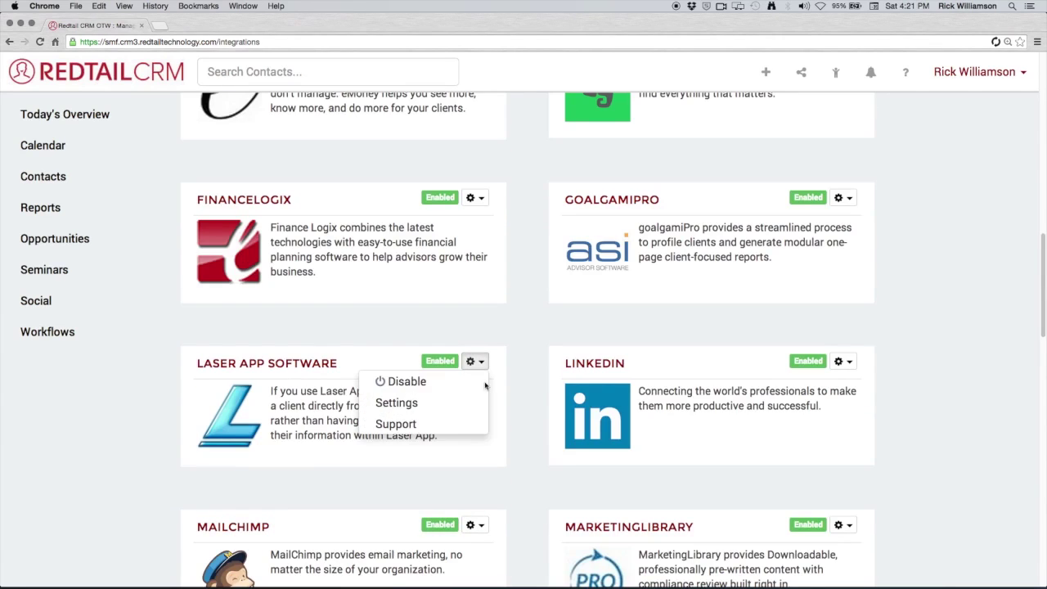
{"action": "left_click", "coordinate": [414, 409]}
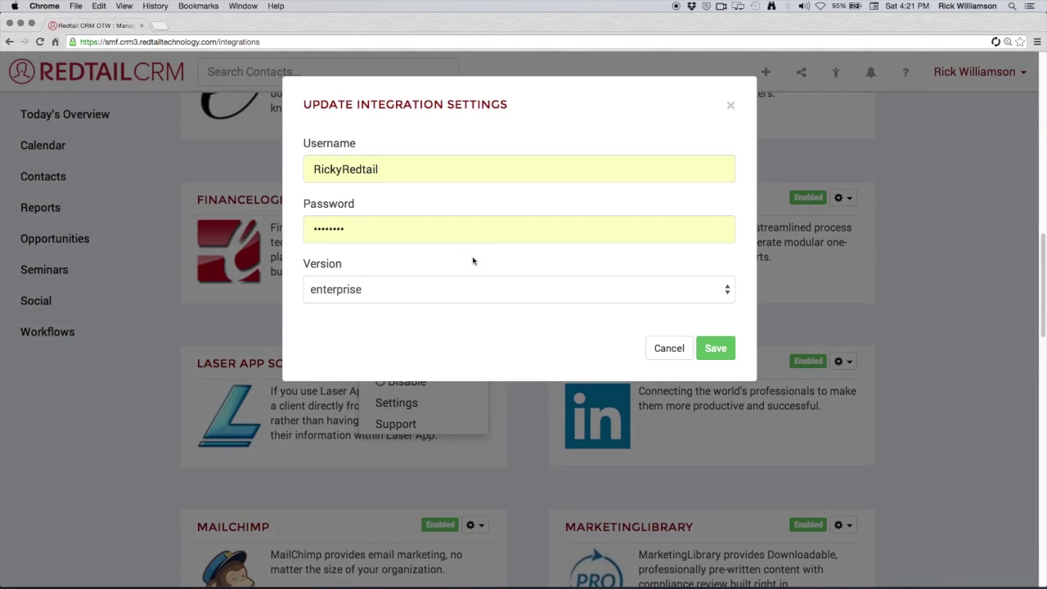
{"action": "left_click", "coordinate": [732, 106]}
{"action": "scroll", "coordinate": [539, 355], "scroll_direction": "down", "scroll_amount": 3}
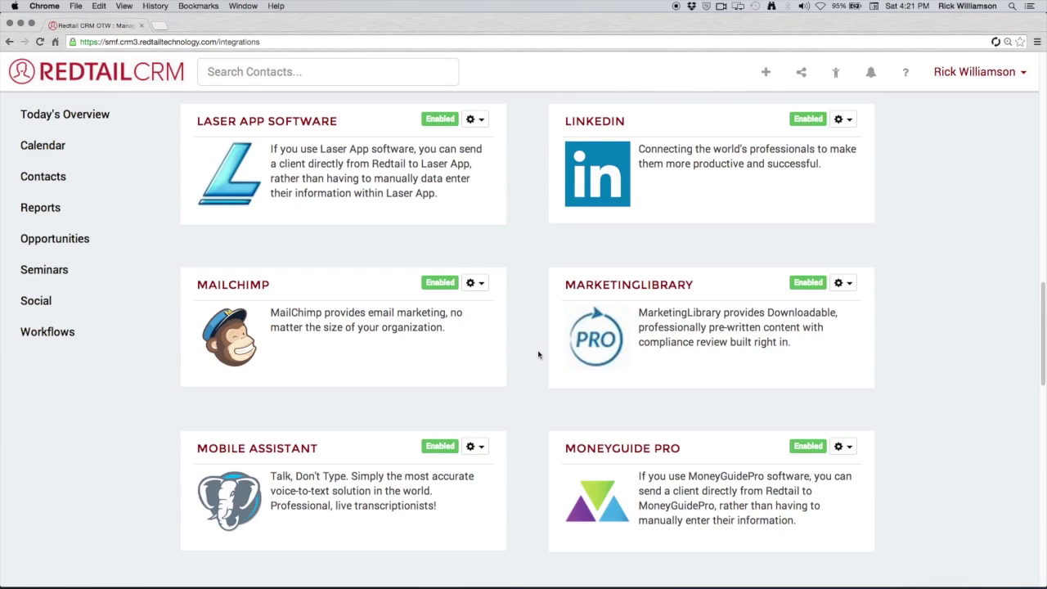
{"action": "left_click", "coordinate": [479, 283]}
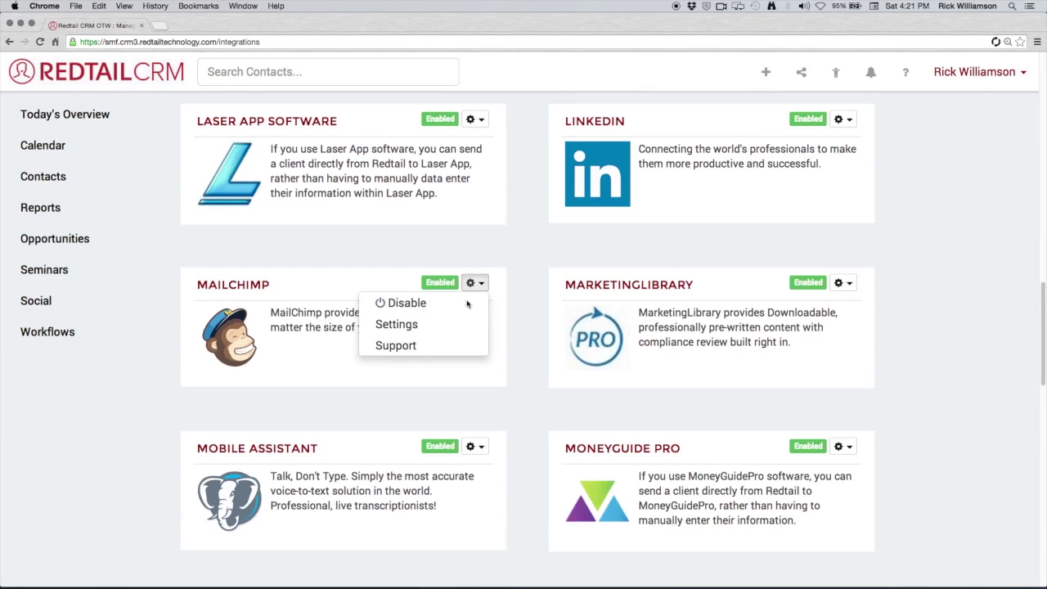
{"action": "left_click", "coordinate": [396, 325]}
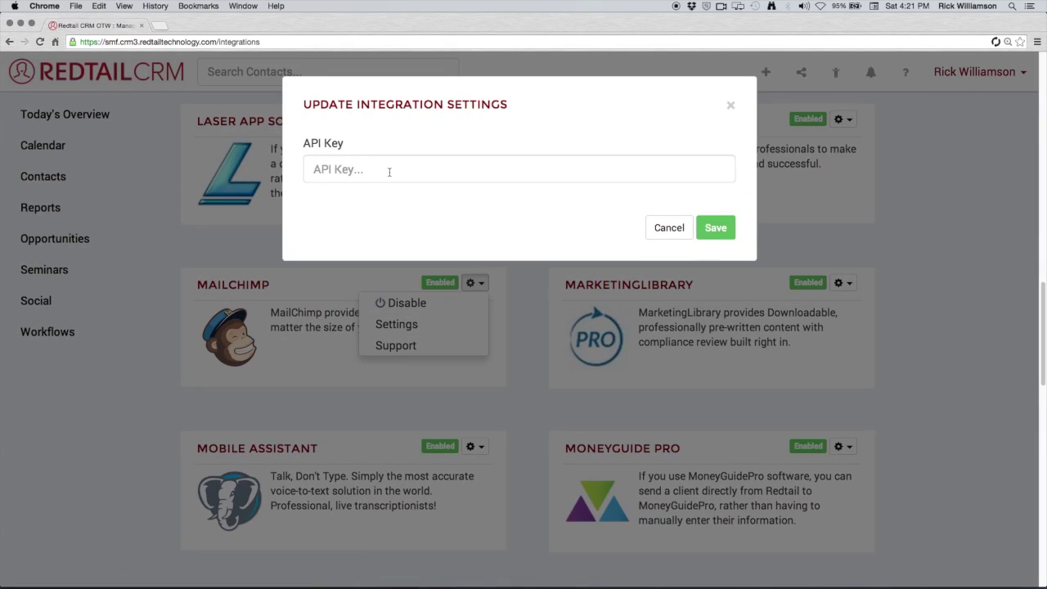
{"action": "left_click", "coordinate": [729, 105]}
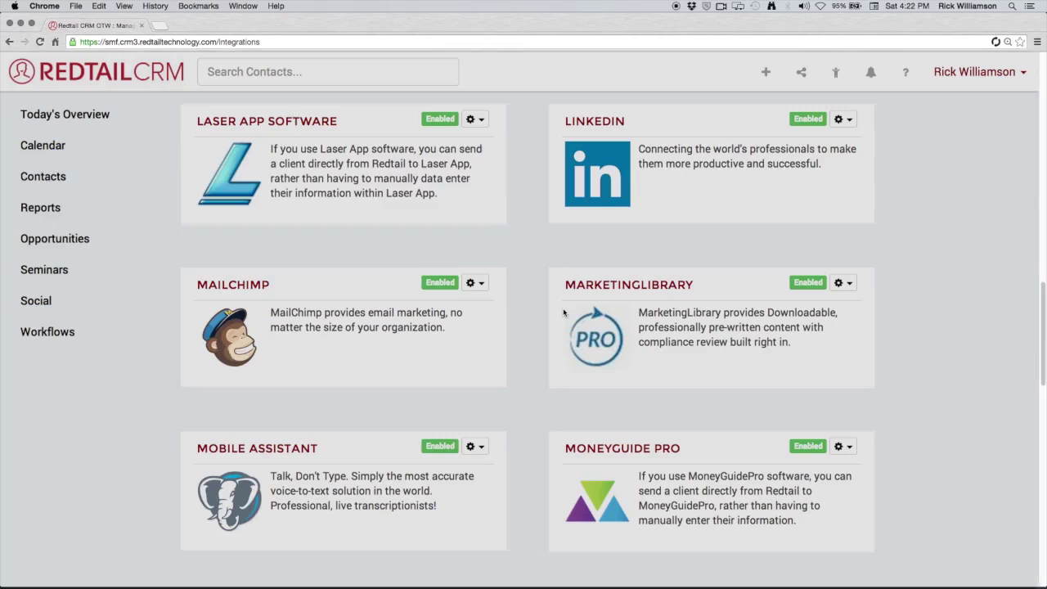
{"action": "scroll", "coordinate": [581, 343], "scroll_direction": "down", "scroll_amount": 3}
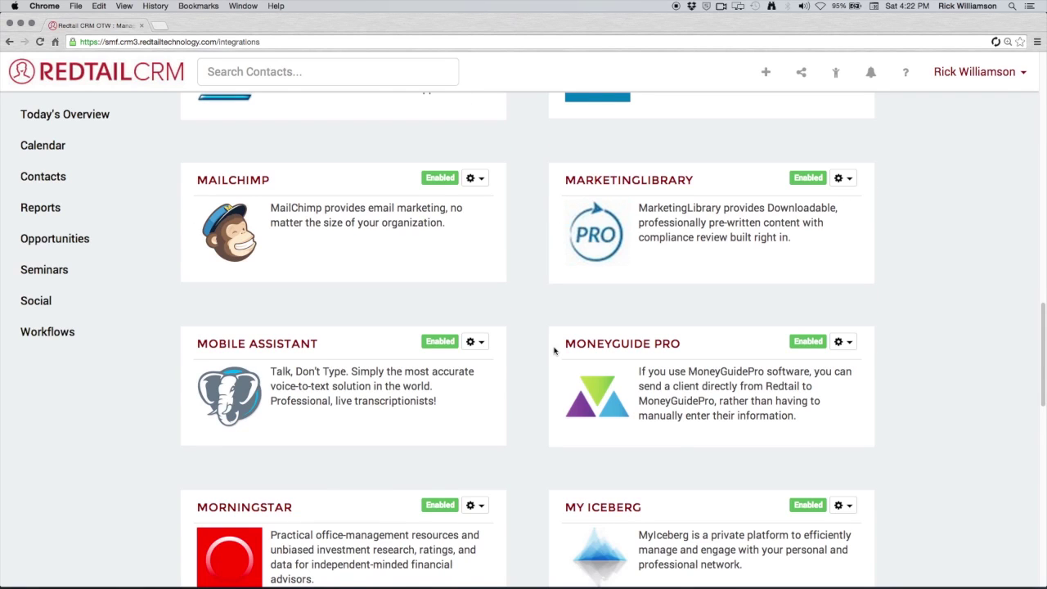
{"action": "scroll", "coordinate": [553, 351], "scroll_direction": "up", "scroll_amount": 15}
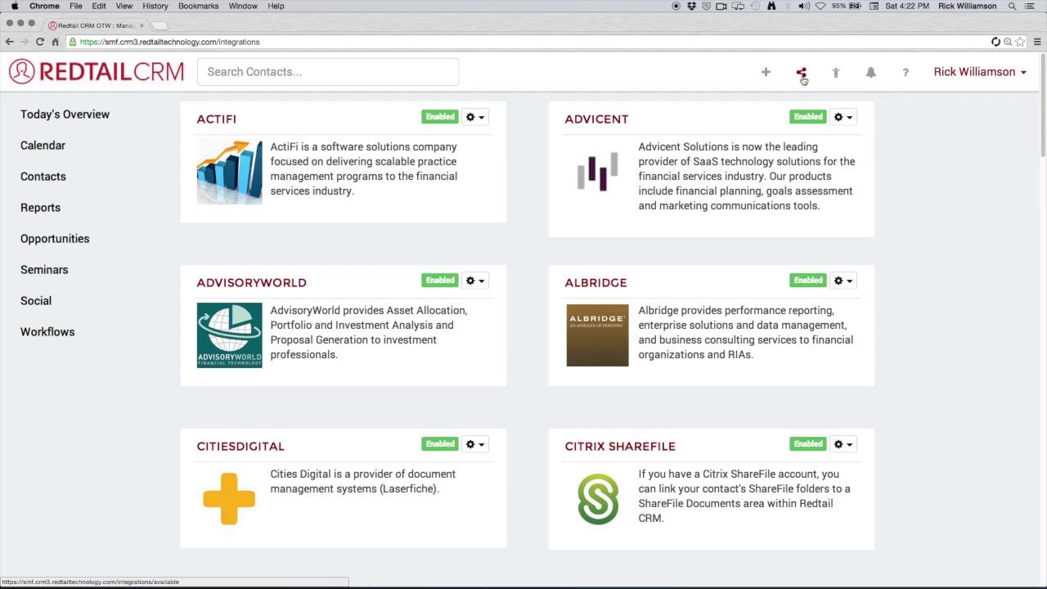
{"action": "left_click", "coordinate": [802, 75]}
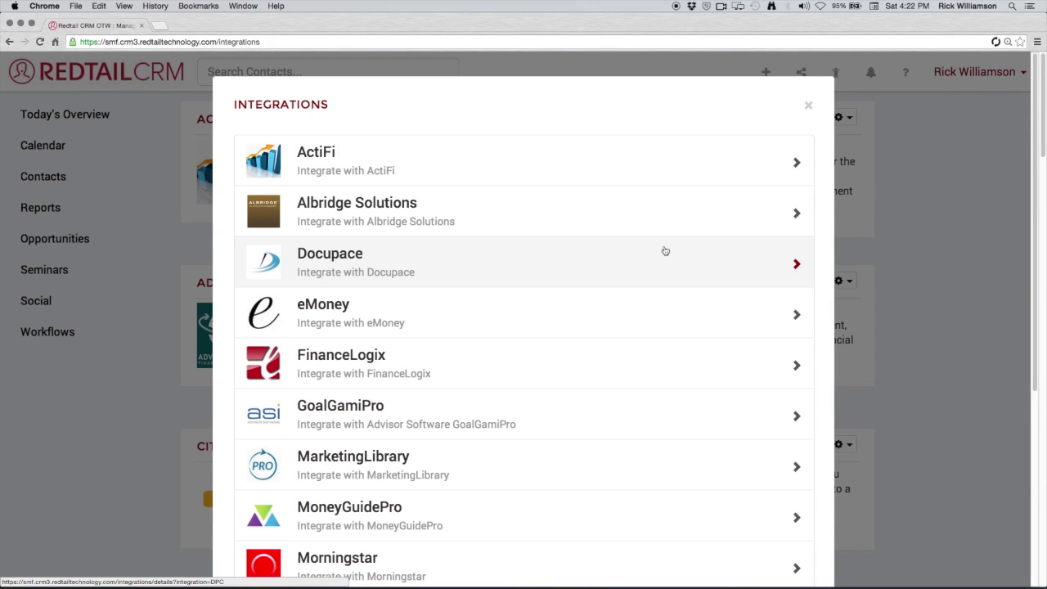
{"action": "left_click", "coordinate": [808, 105]}
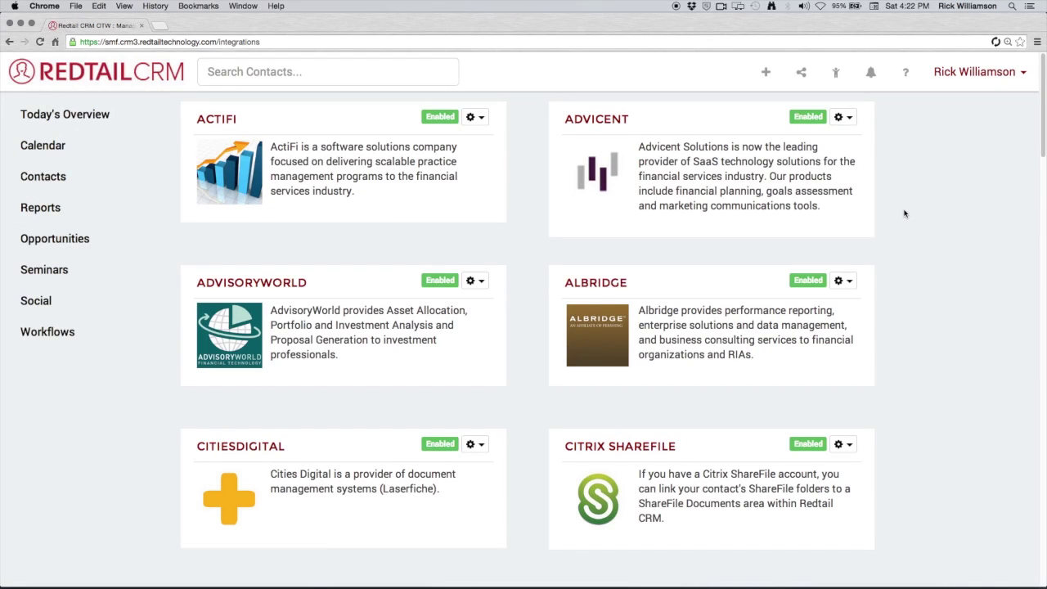